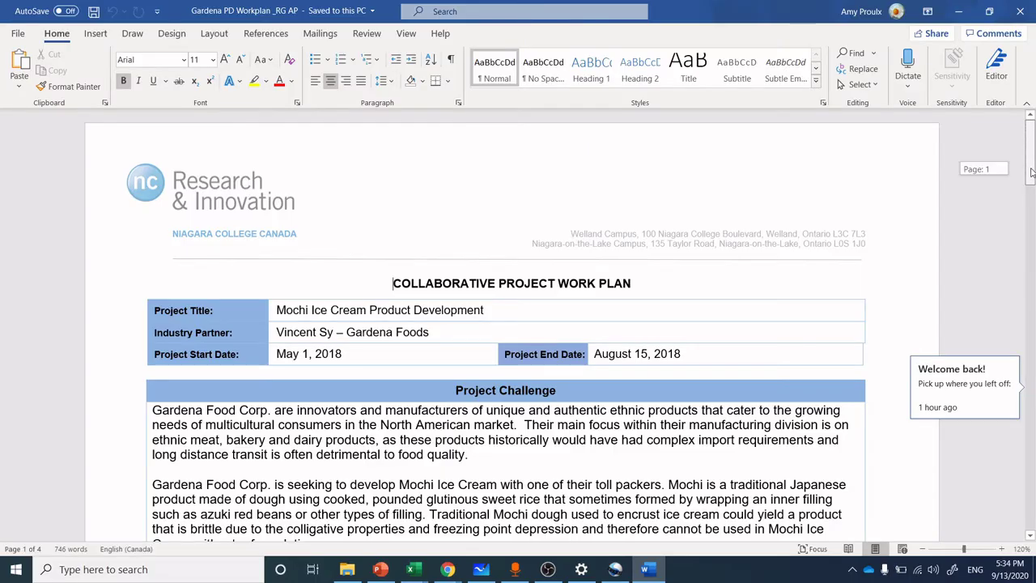
- Read the work plan document through to the Project Work Plan table, and view the task diagram in Microsoft Whiteboard
drag(1031, 172, 1032, 288)
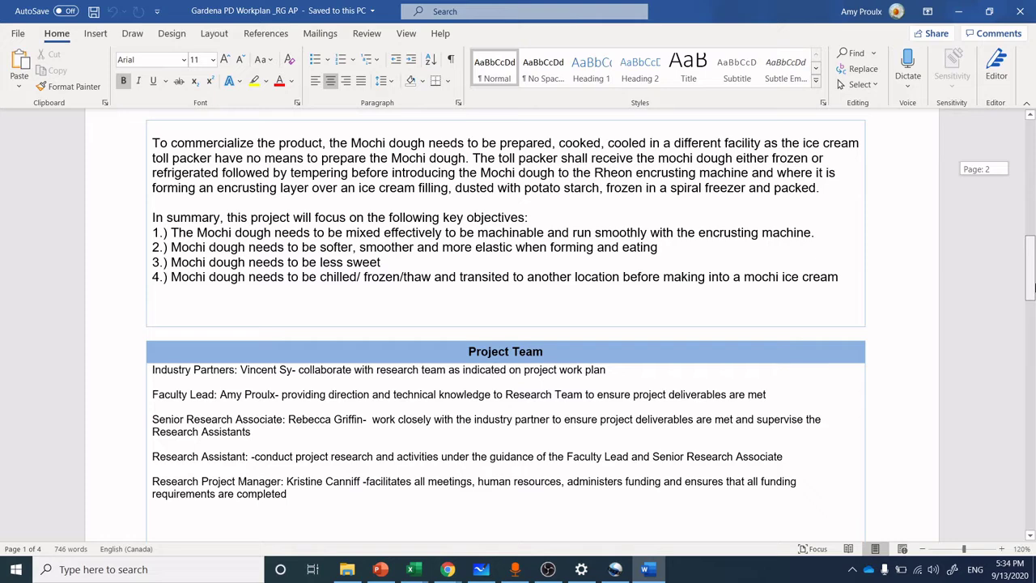
drag(1032, 288, 1030, 390)
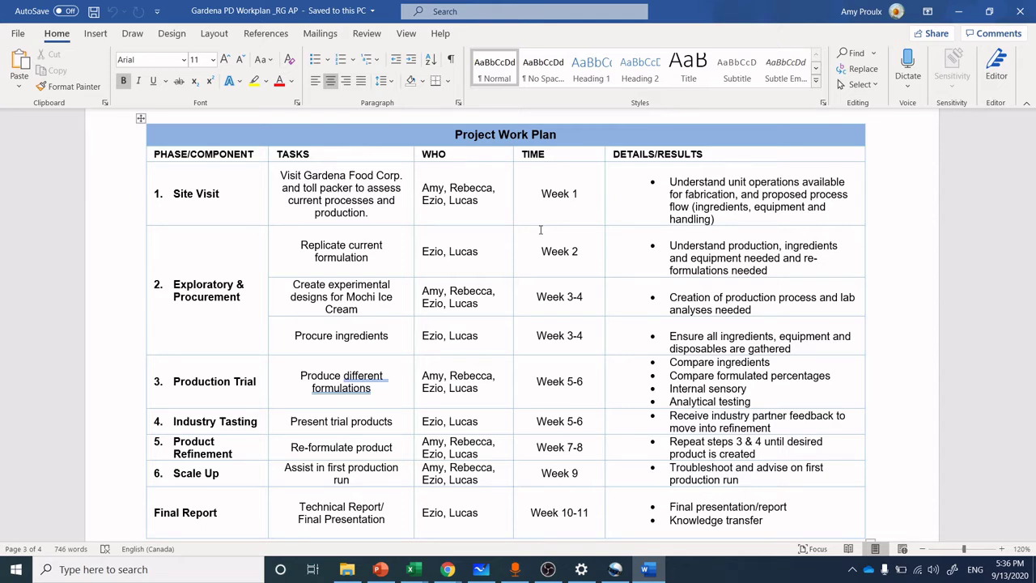
click(485, 572)
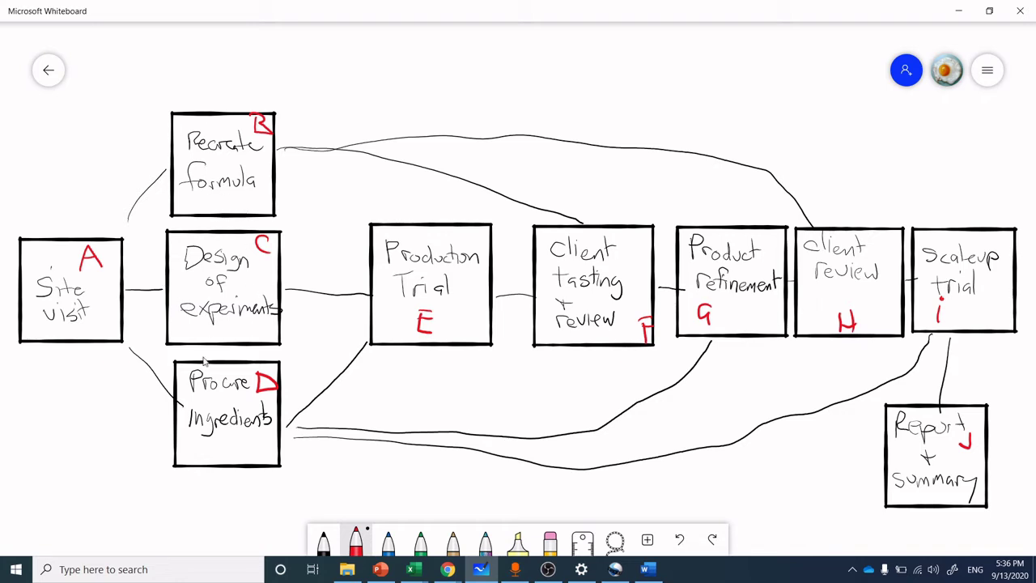
right_click(237, 455)
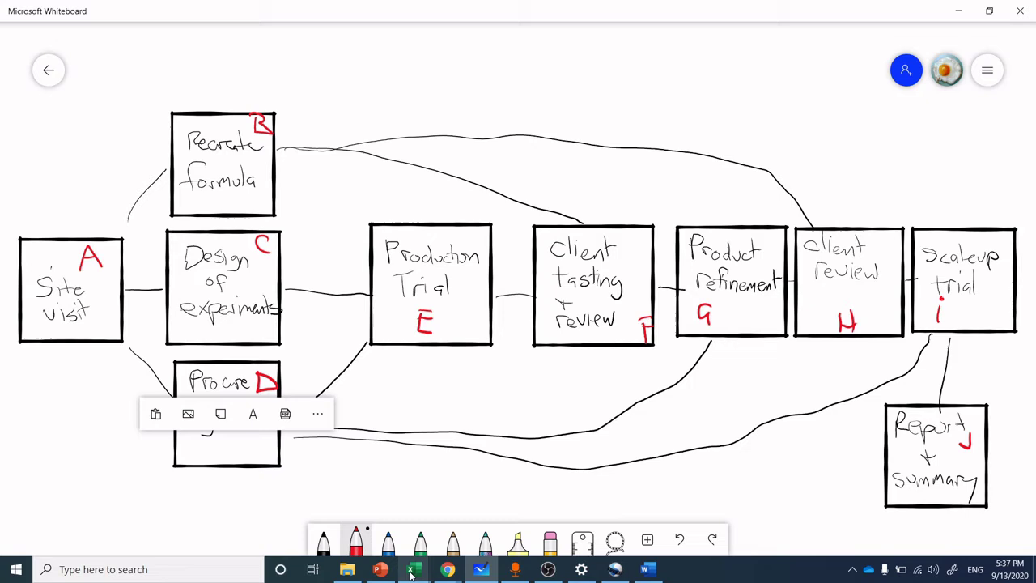
- Switch to the simple-gantt-chart mochi ice cream workbook in Excel
mouse_move(410, 573)
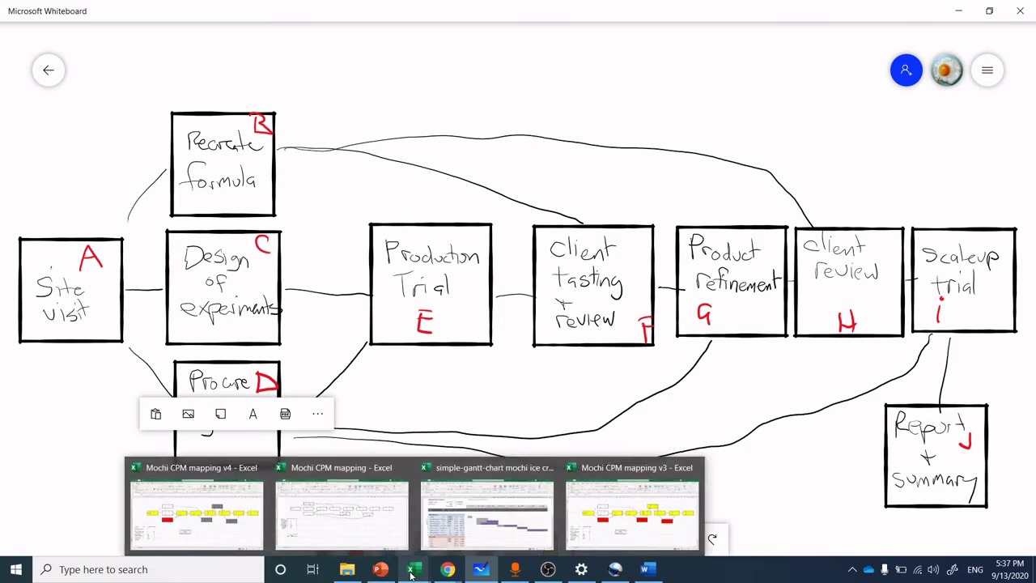
click(485, 533)
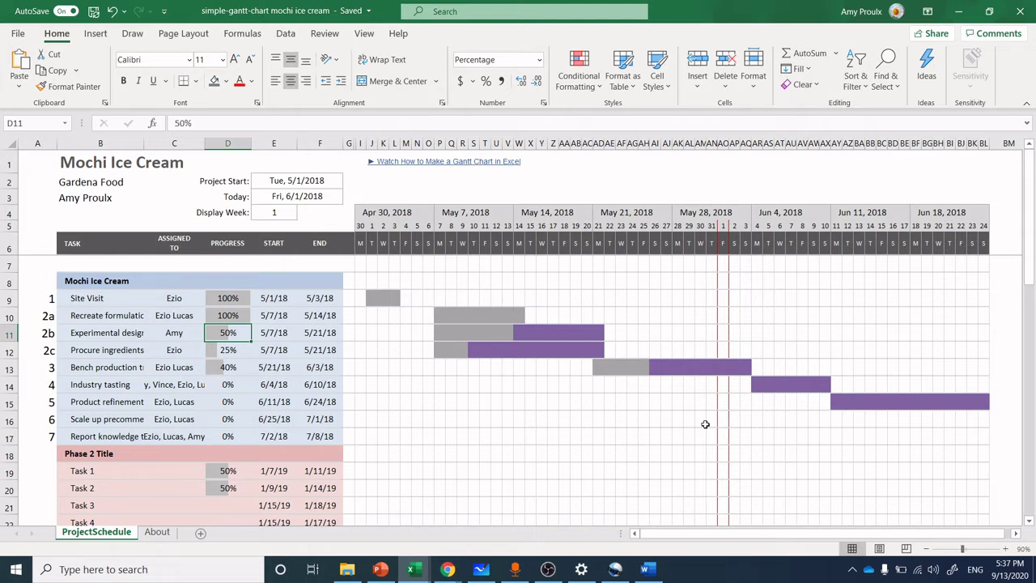
right_click(705, 425)
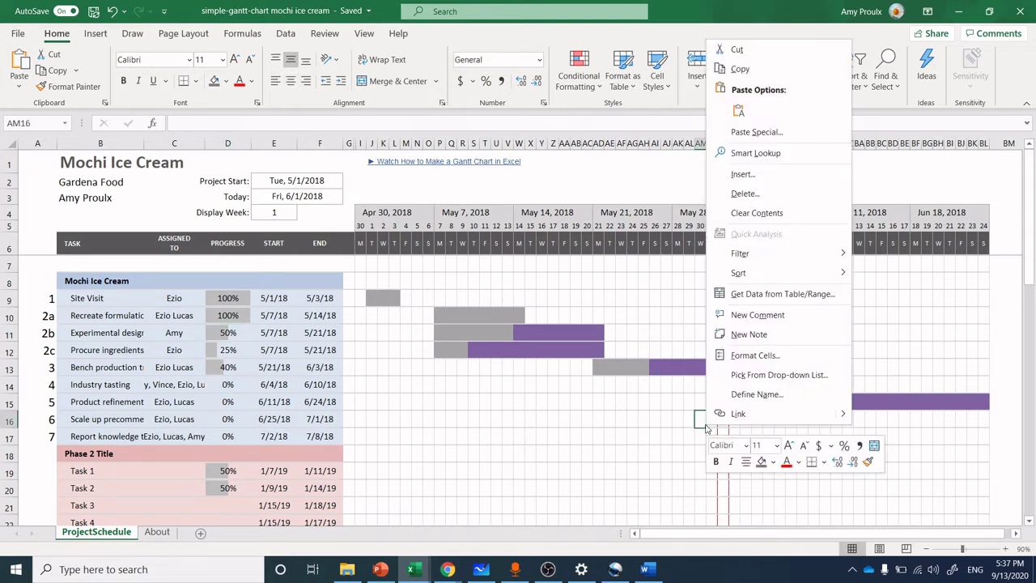
click(596, 416)
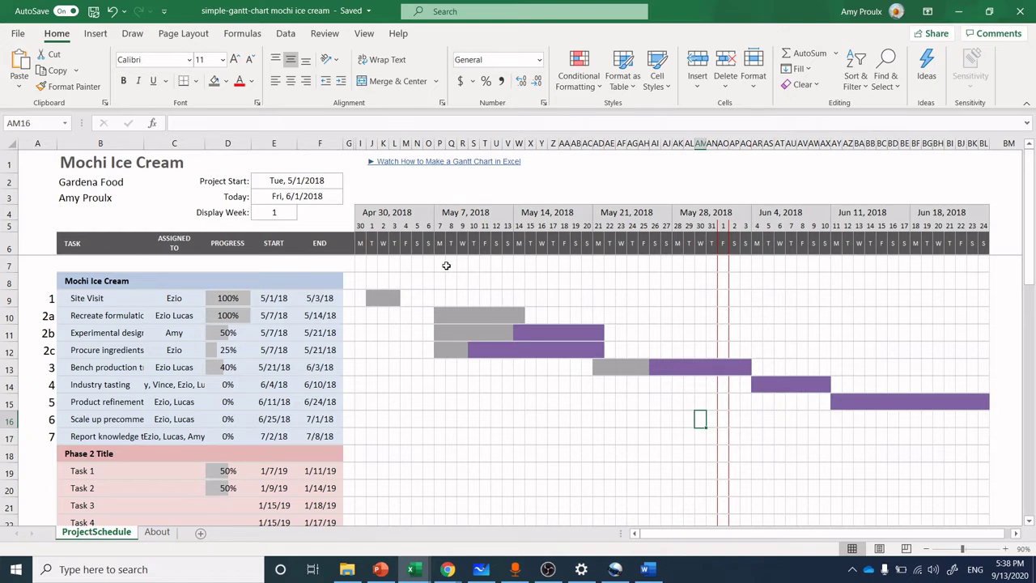
- Set the progress of the experimental design task to 75% and of the procure ingredients task to 30%
click(233, 299)
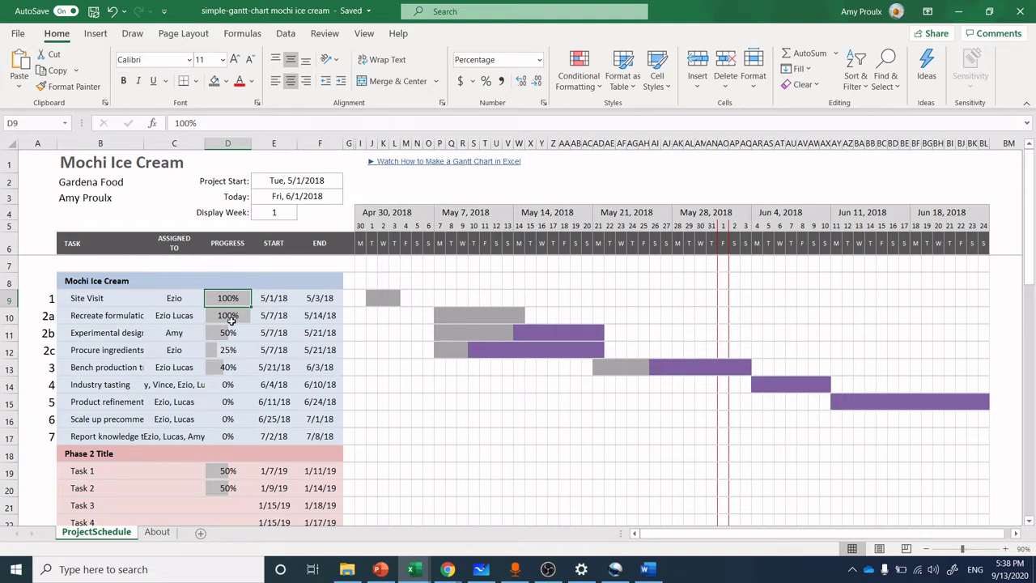
click(232, 318)
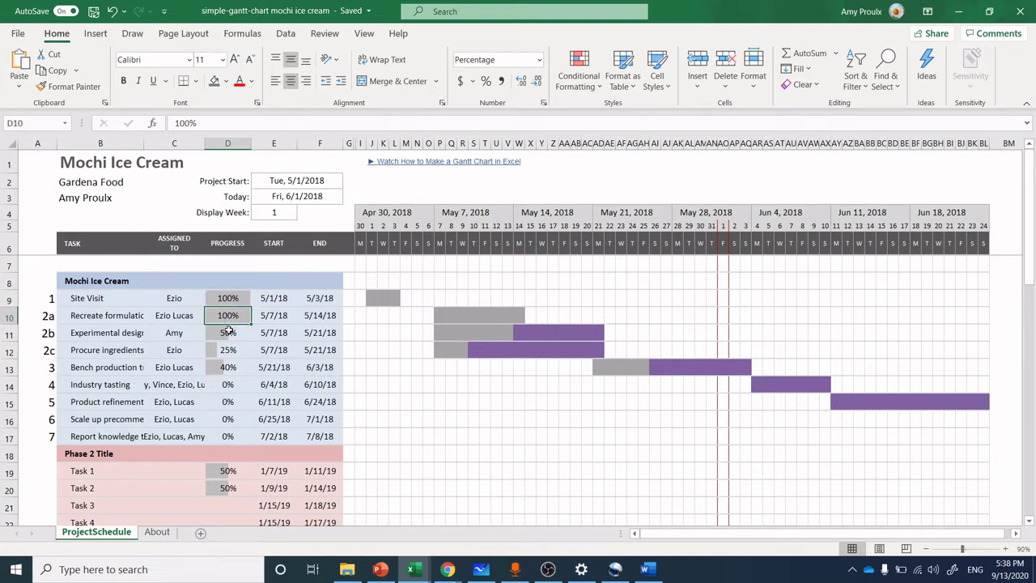
click(230, 333)
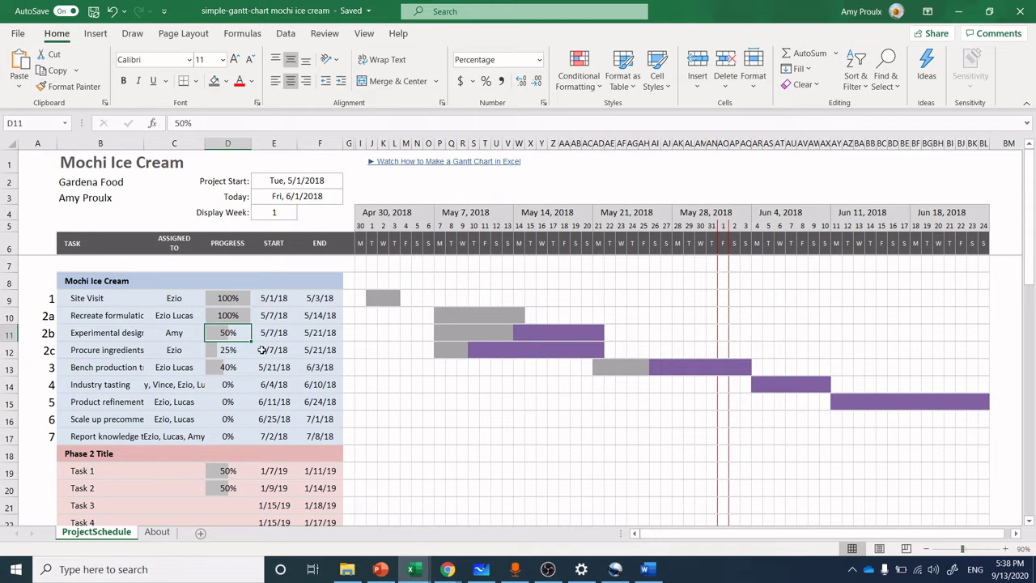
text(75)
key(Return)
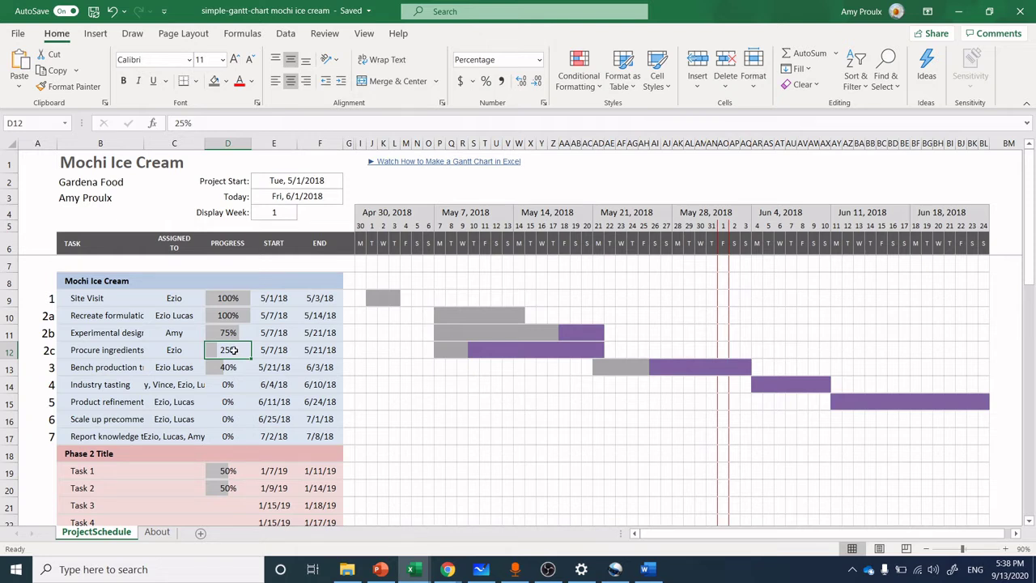
text(30)
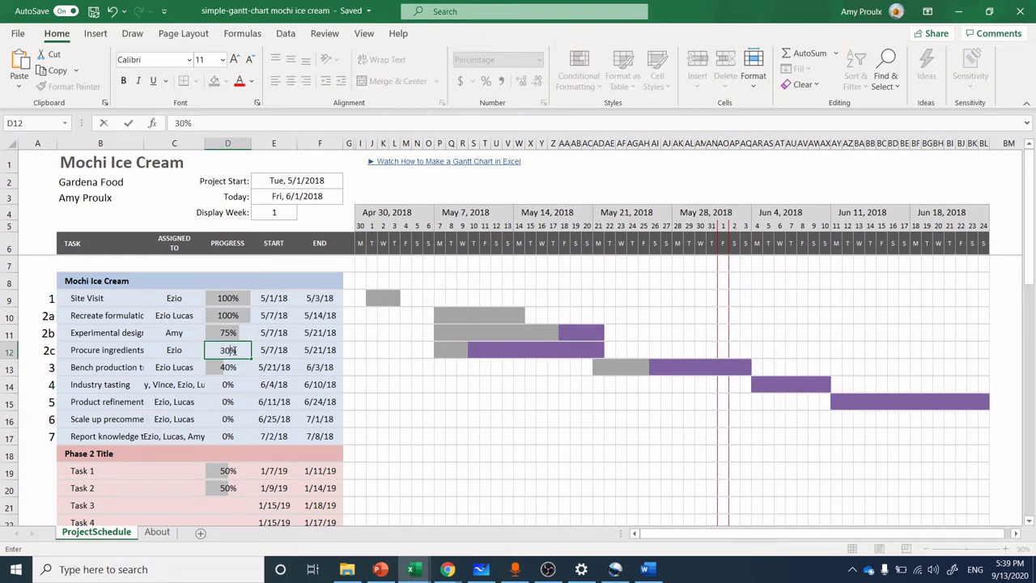
key(Return)
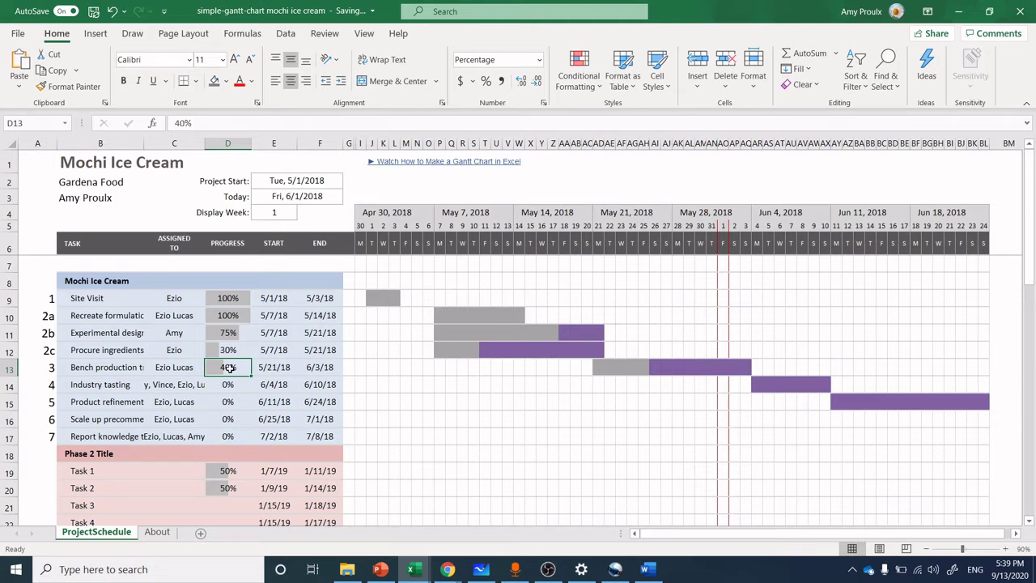
click(223, 350)
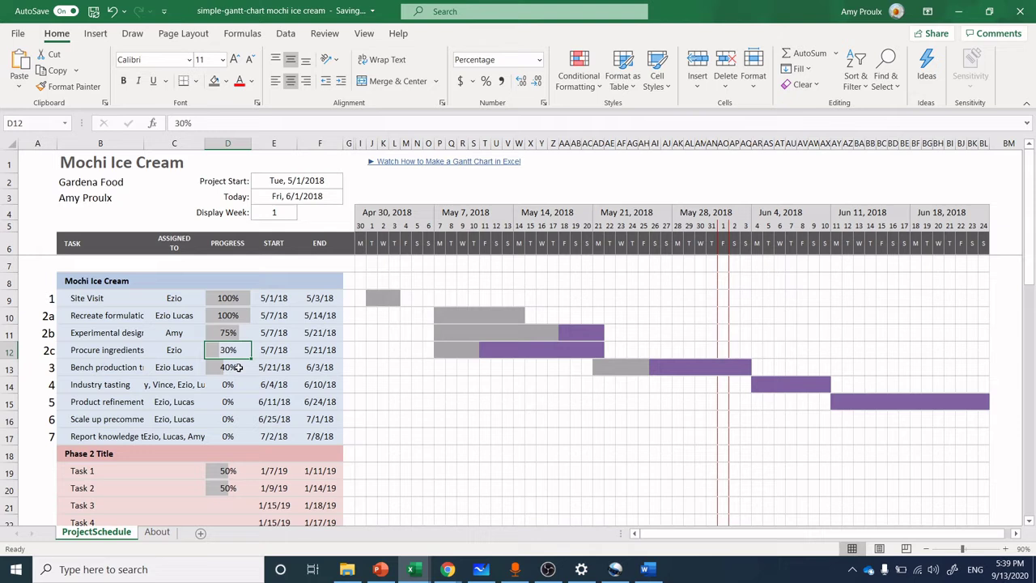
click(234, 368)
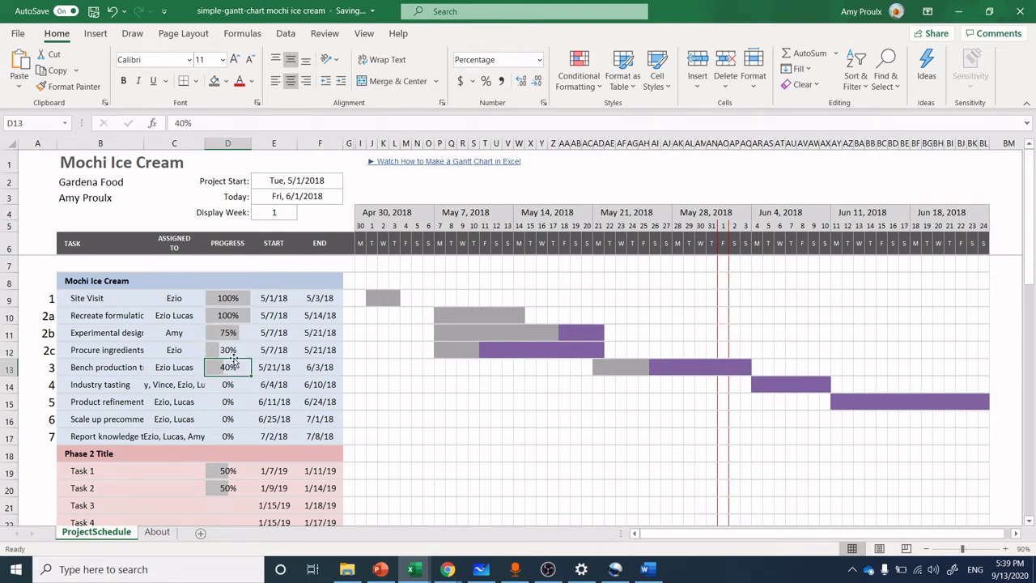
click(232, 348)
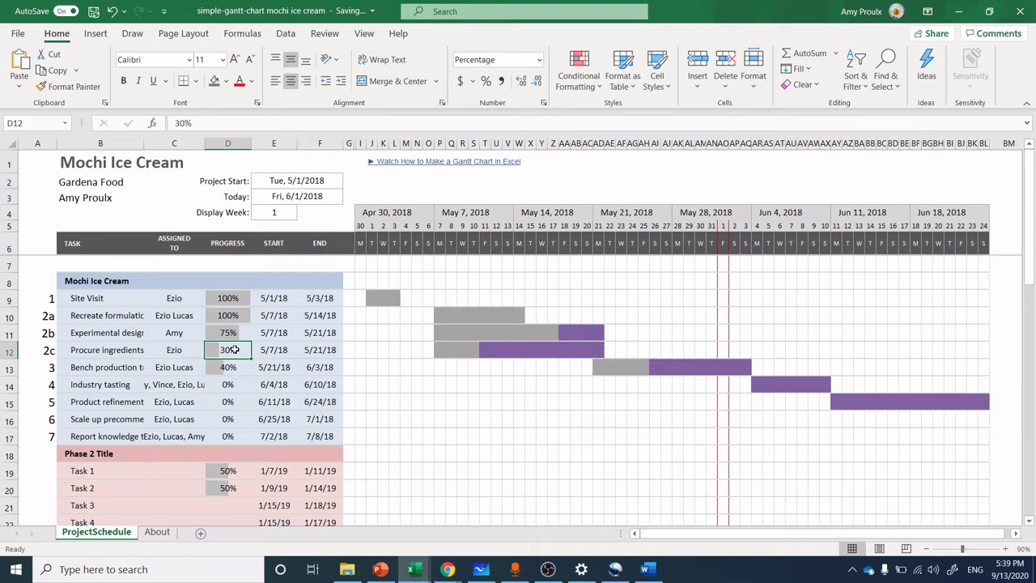
click(227, 384)
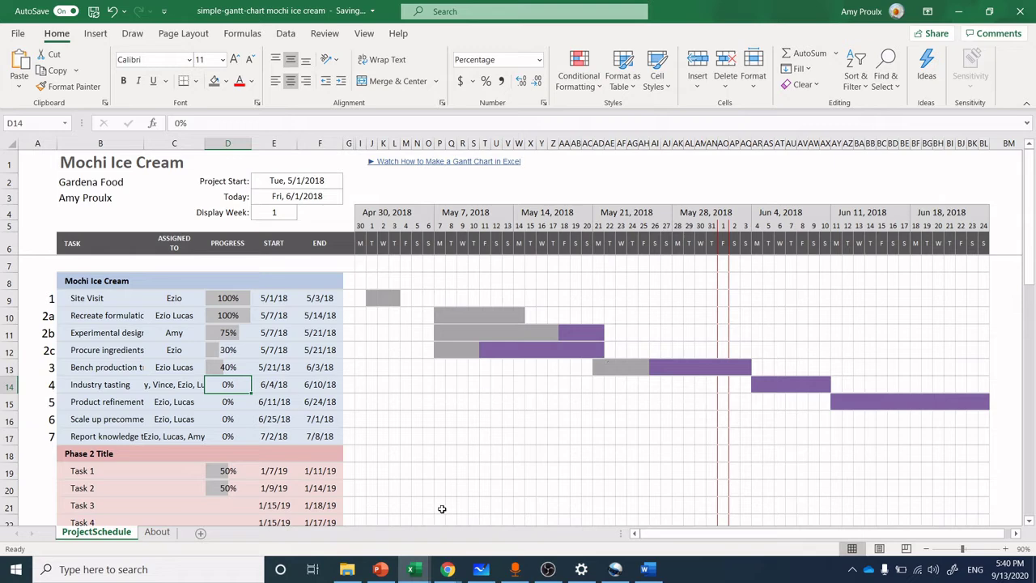
- View the Mochi CPM mapping workbook, and switch to the Mochi CPM mapping v3 workbook
mouse_move(405, 576)
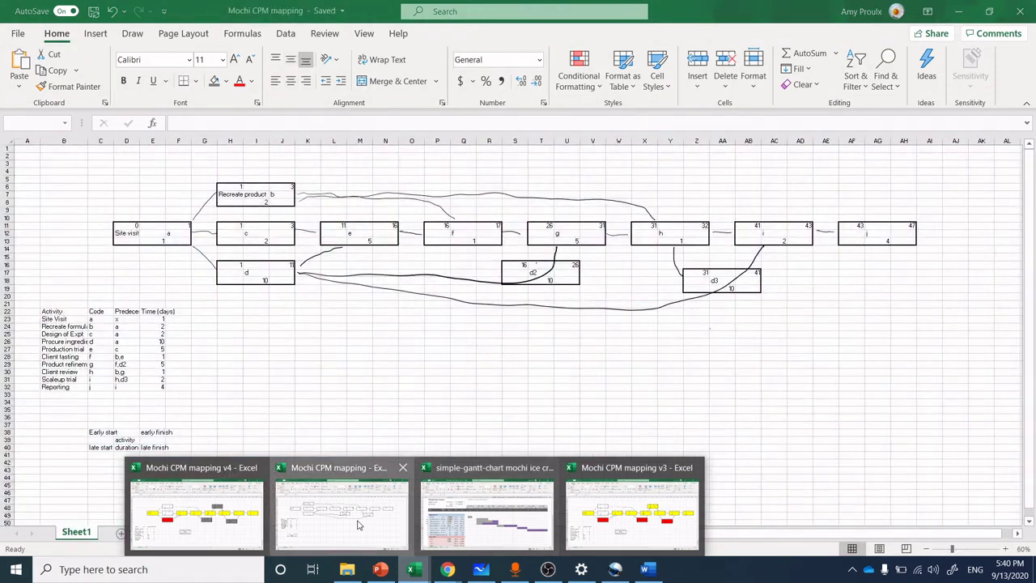
click(358, 524)
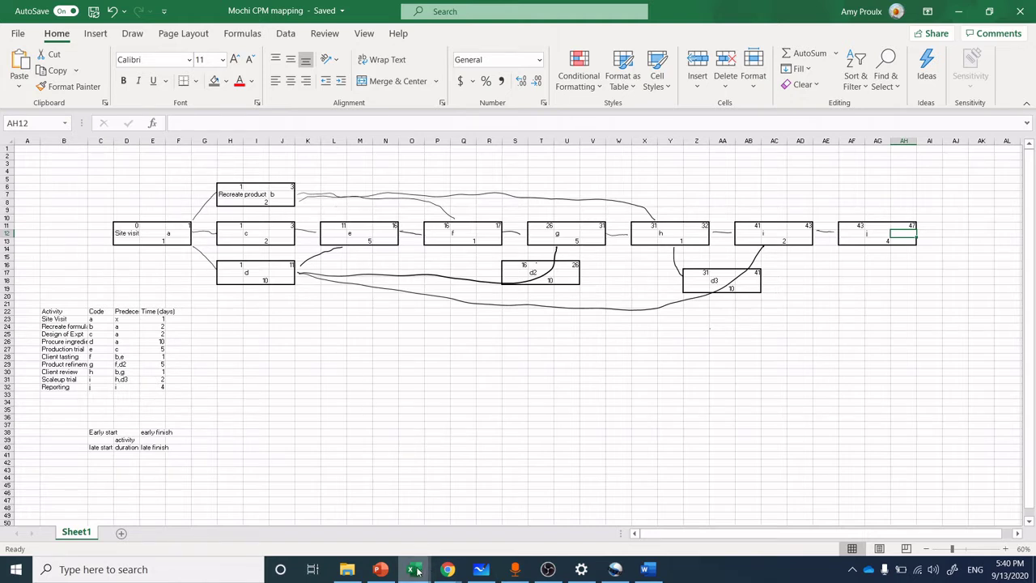
mouse_move(414, 572)
click(631, 510)
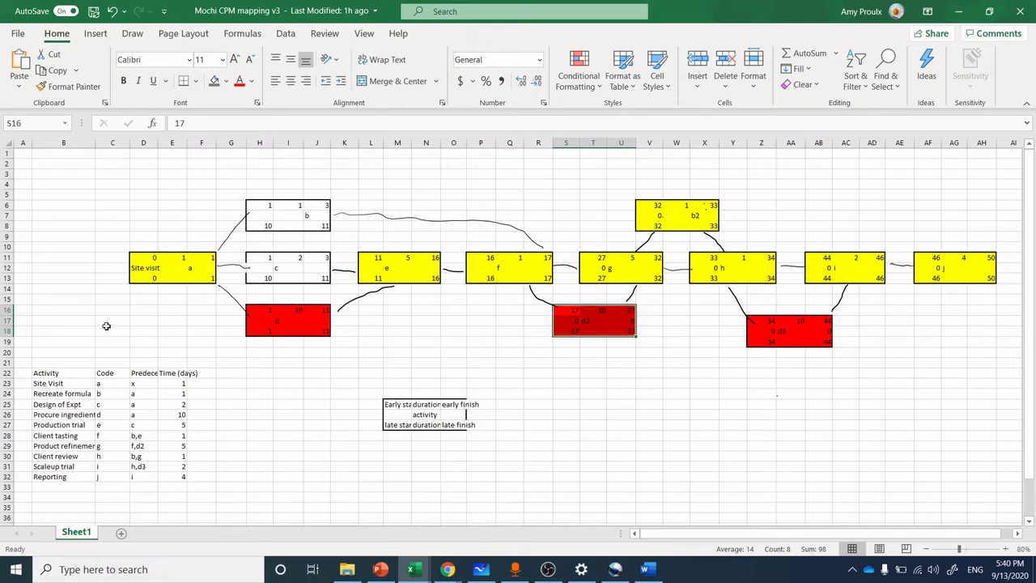
- Examine the early start, duration and early finish of site visit box a, and the early start of box b
click(149, 258)
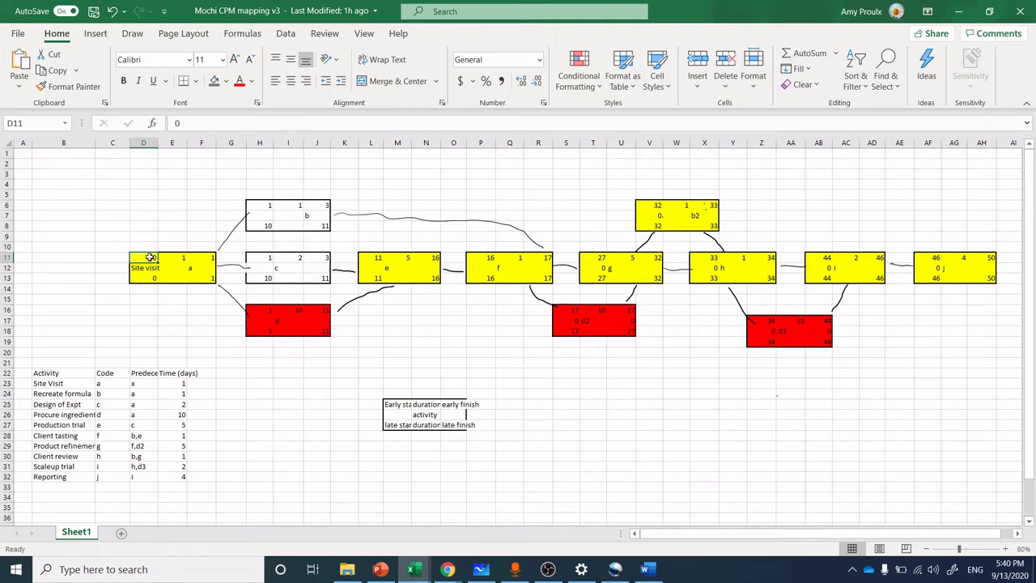
click(179, 258)
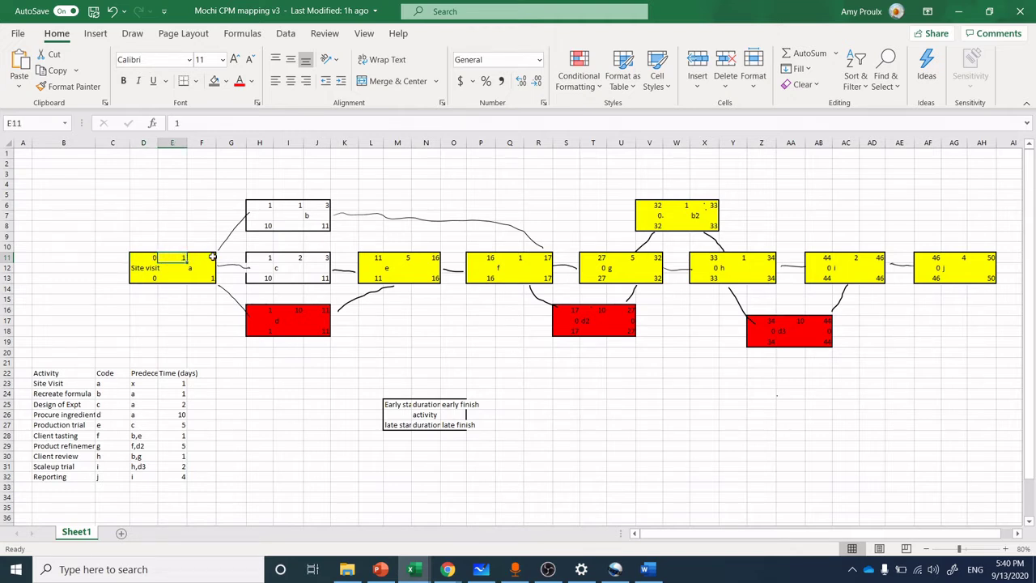
click(212, 256)
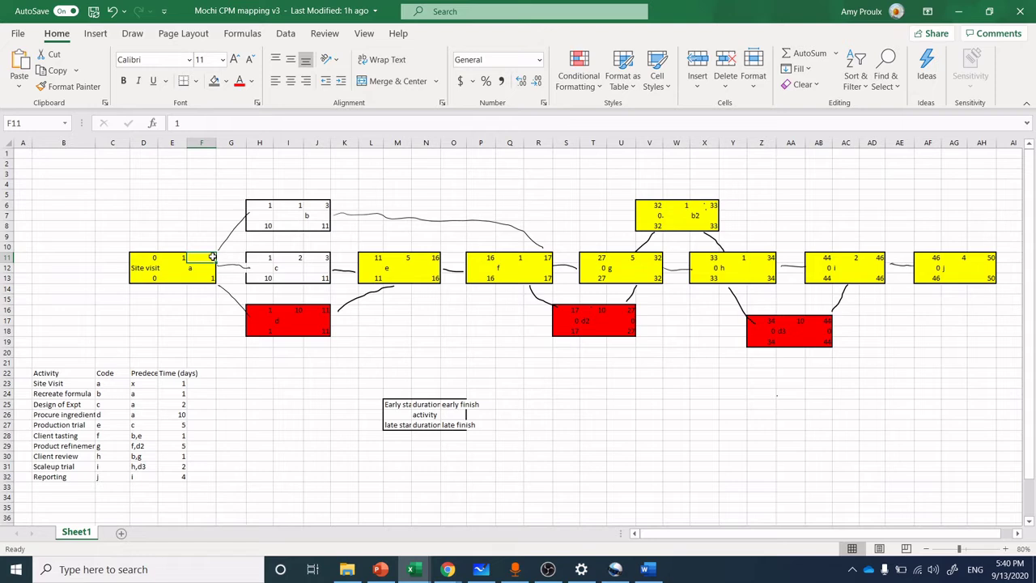
click(144, 257)
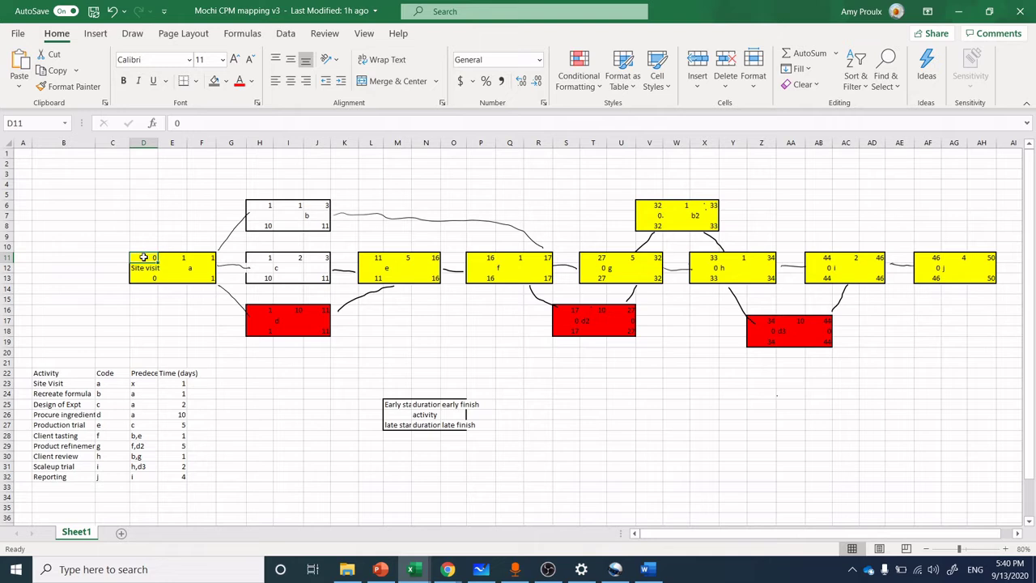
key(Right)
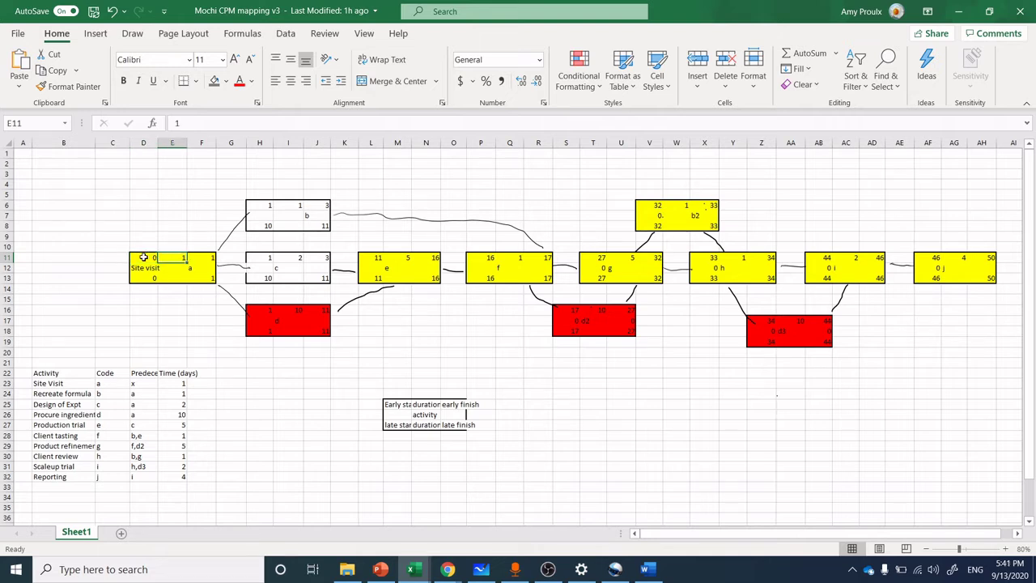
key(Right)
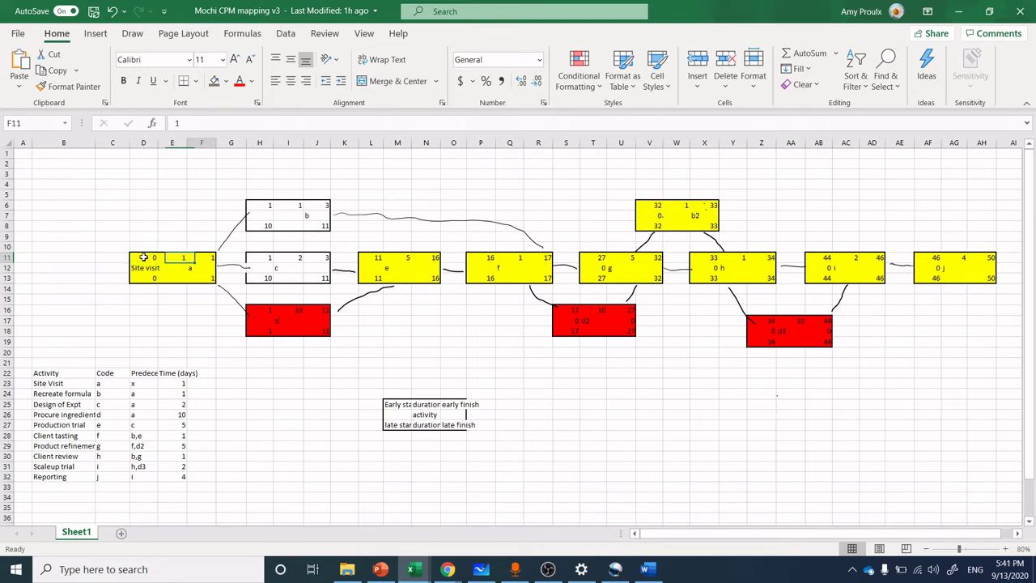
key(Up)
key(Up)
key(Up)
key(Up)
key(Up)
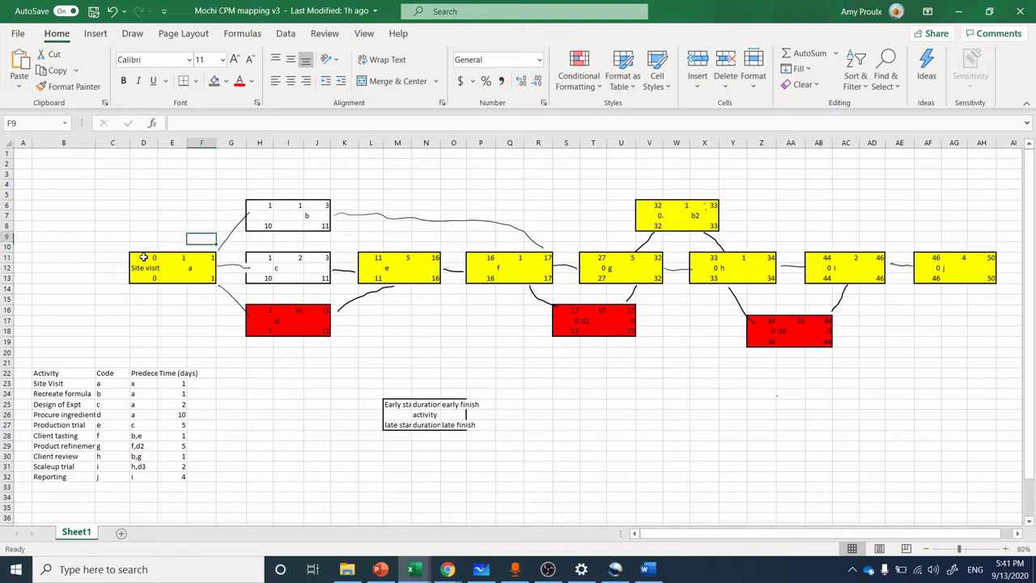
key(Right)
key(Right)
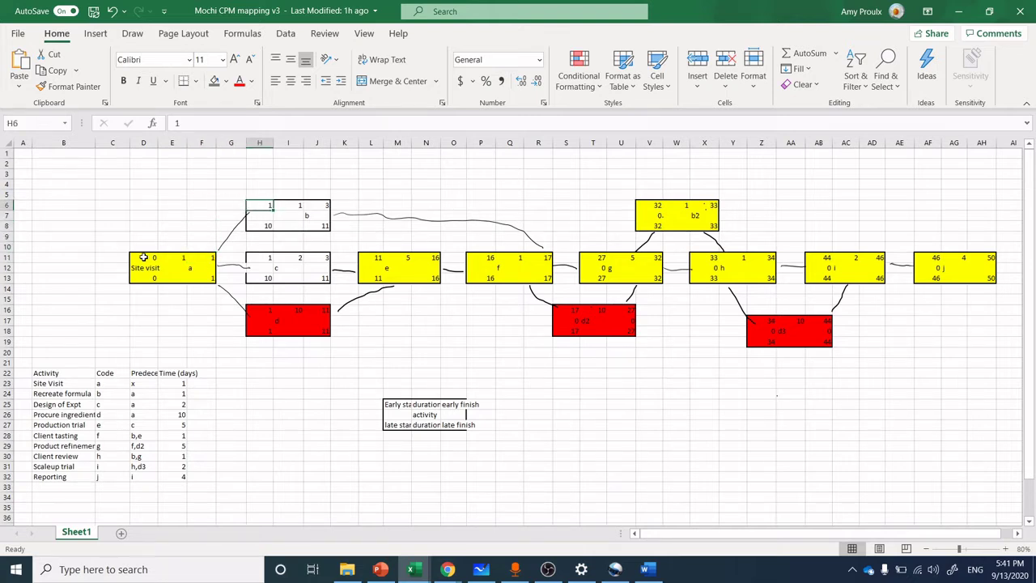
- Try a duration of 2 for activity b, and set it back to 1
key(Right)
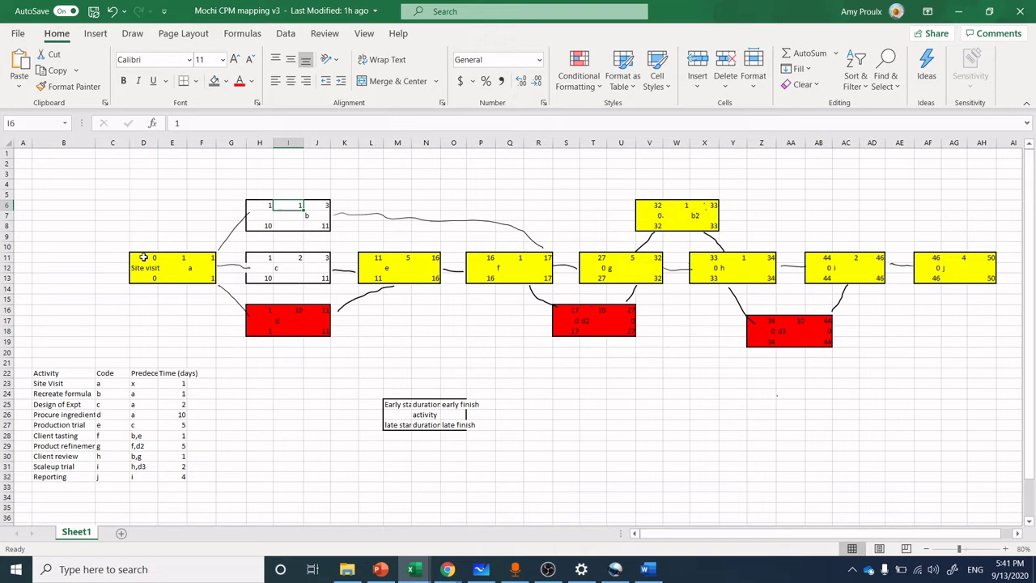
text(2)
key(Return)
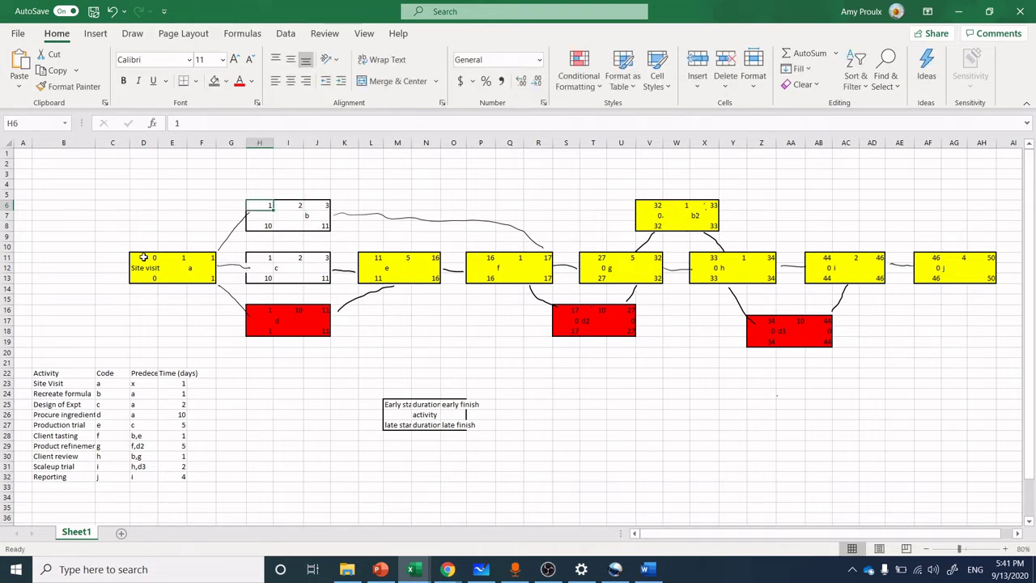
key(Up)
text(1)
key(Tab)
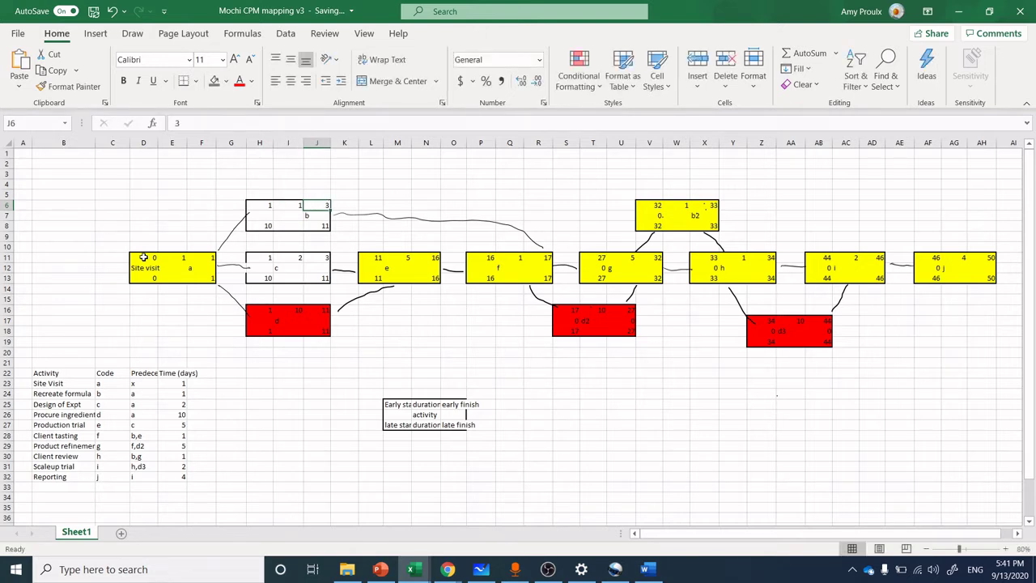
- Set the early finish of activity b to 2 in its diagram box
text(2)
key(Return)
key(Up)
key(Left)
key(Left)
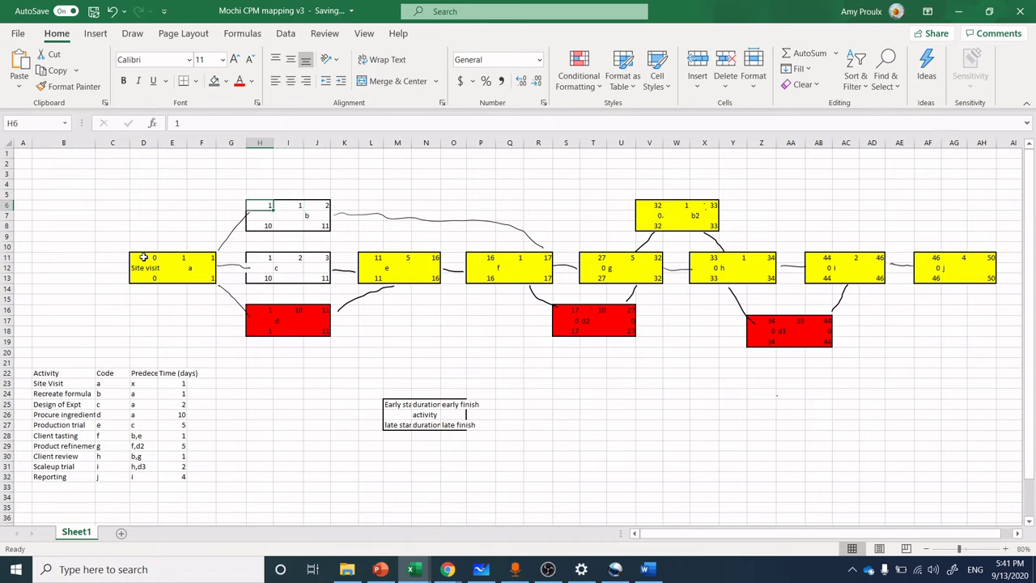
key(Right)
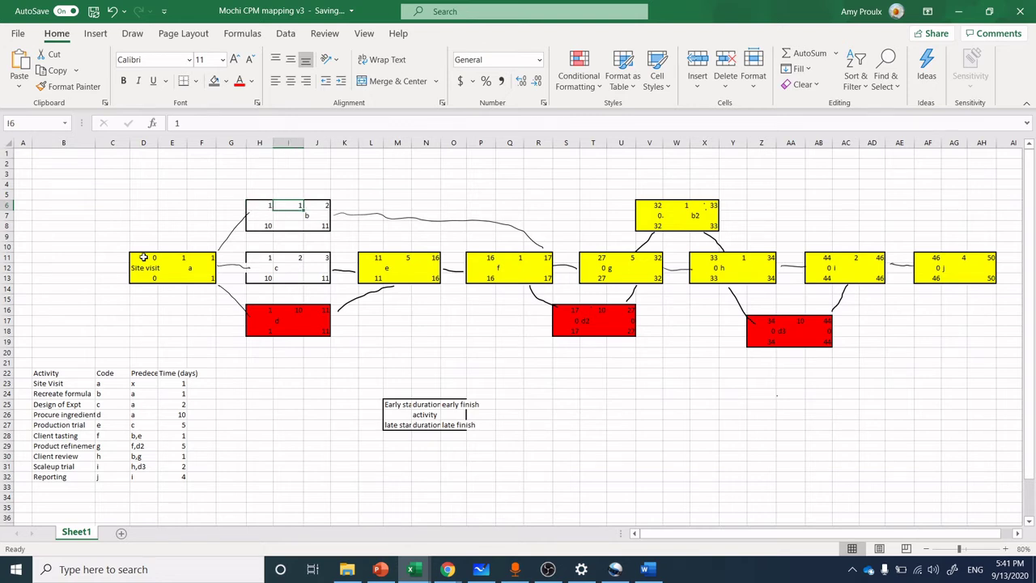
- Examine the early start, duration and early finish of activity c in its diagram box
key(Right)
key(Down)
key(Down)
key(Down)
key(Down)
key(Down)
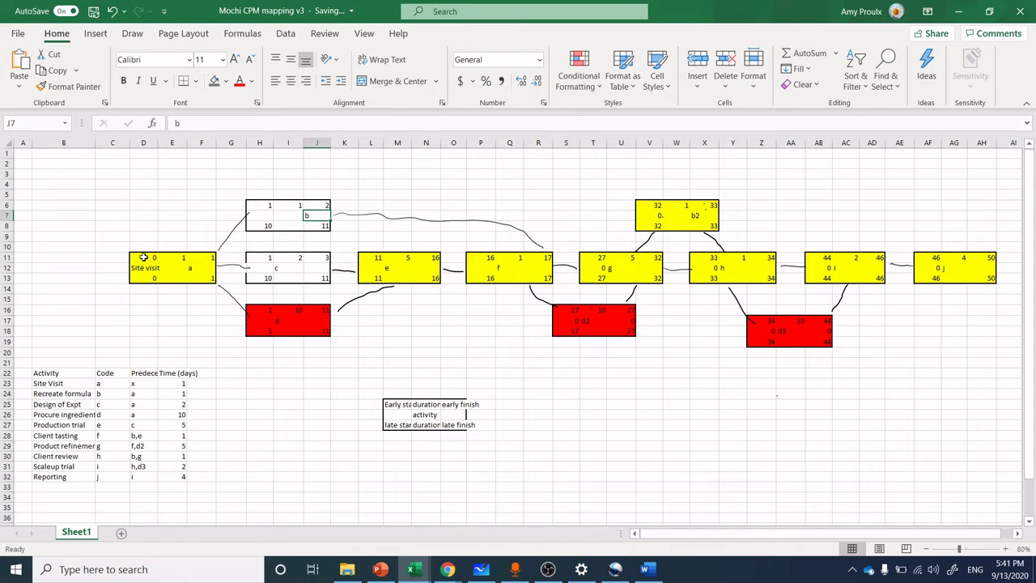
key(Left)
key(Left)
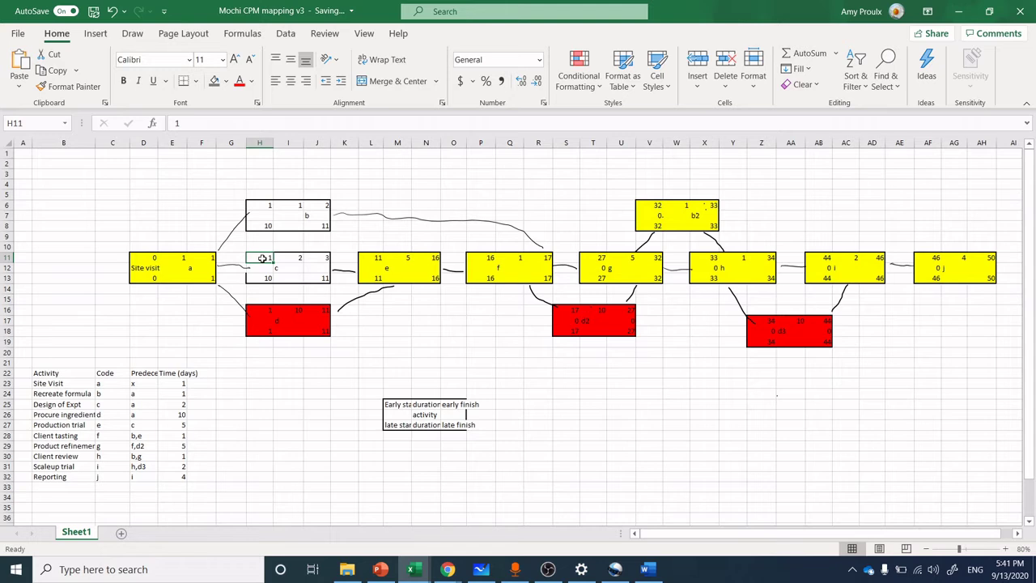
key(Right)
key(Right)
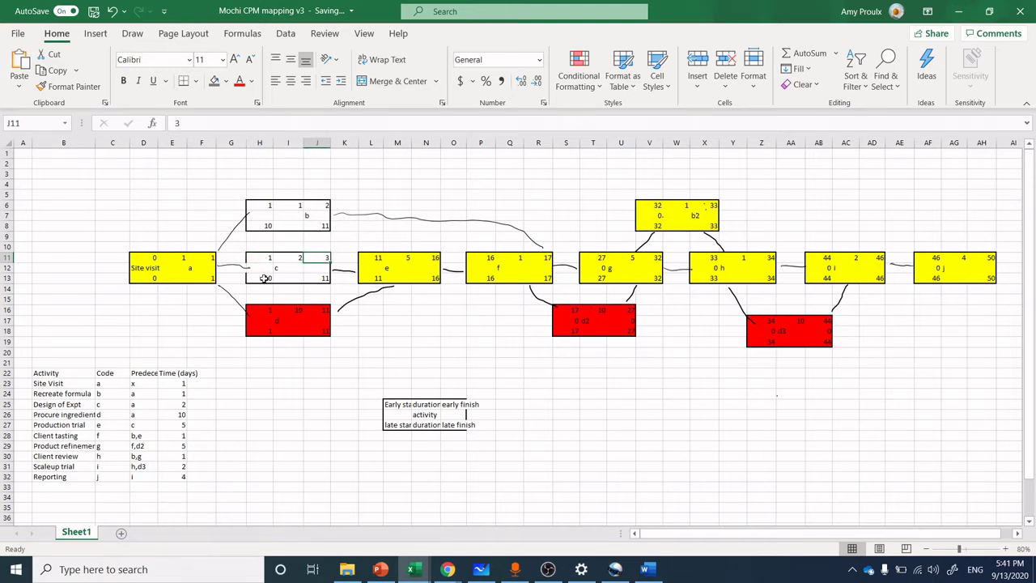
- Examine the early start, duration and early finish of activity d in its red diagram box
click(270, 310)
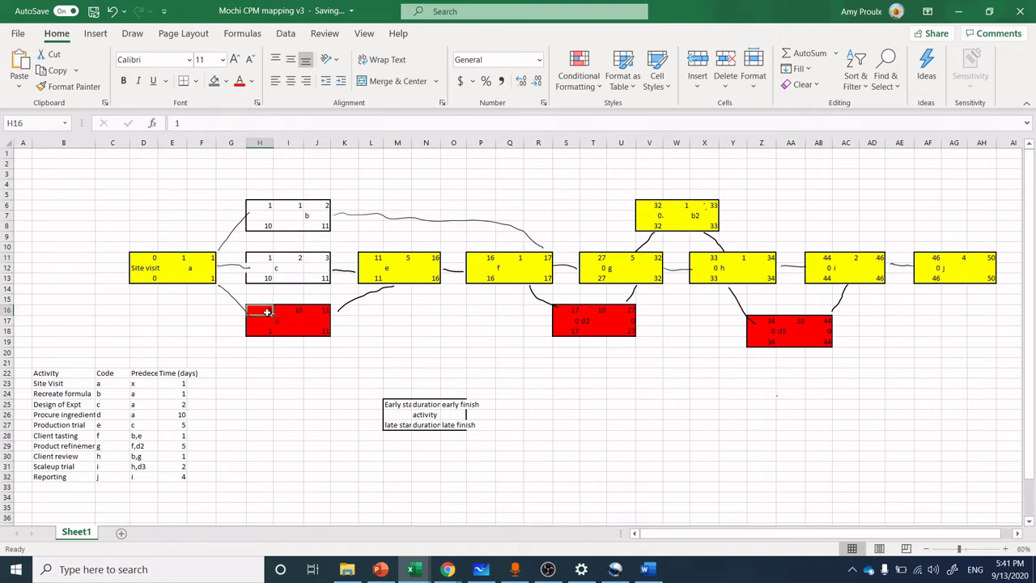
click(296, 310)
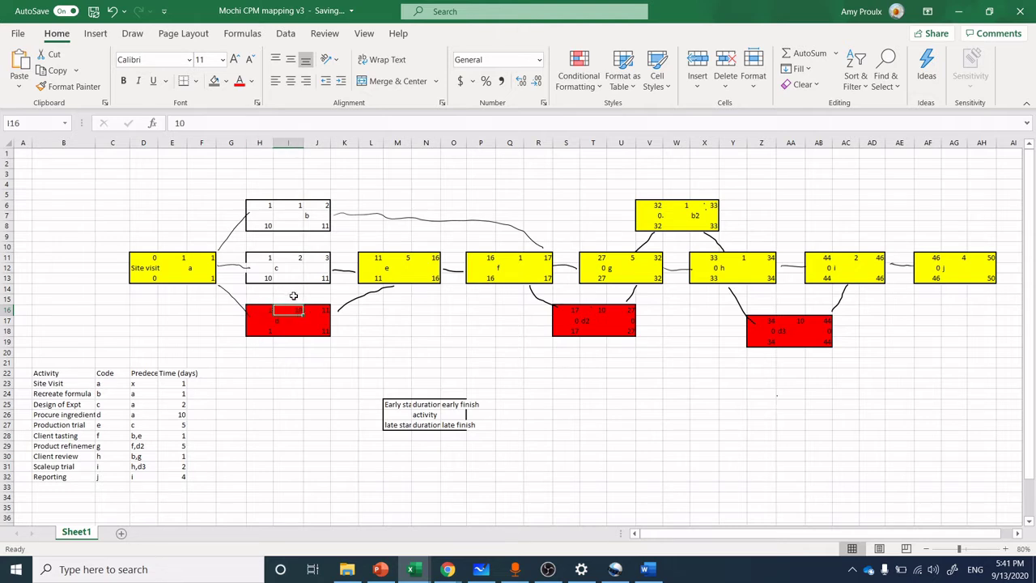
key(Right)
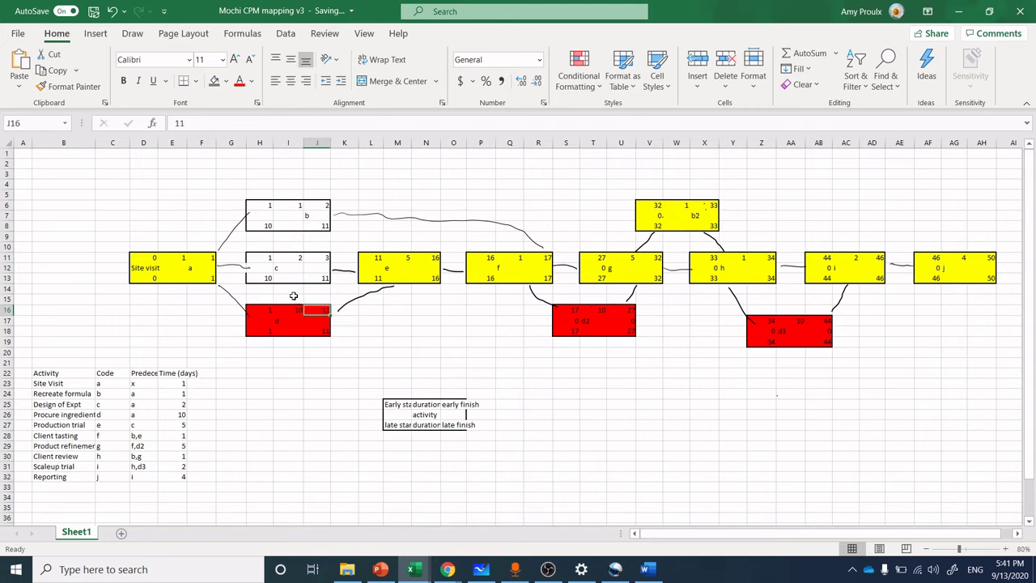
key(Right)
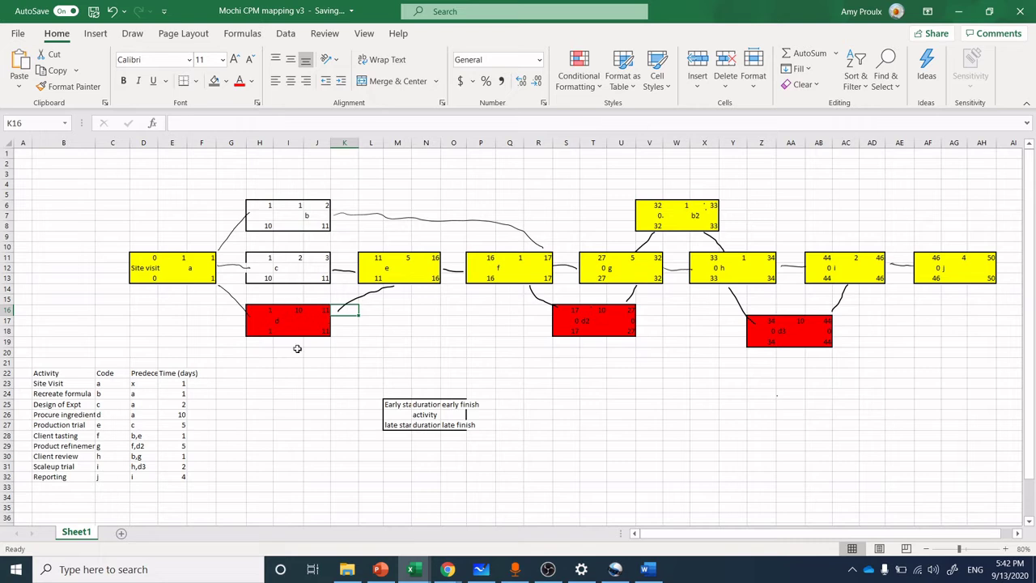
- Examine the early start, duration and early finish of activities e and f in the critical path diagram
click(377, 258)
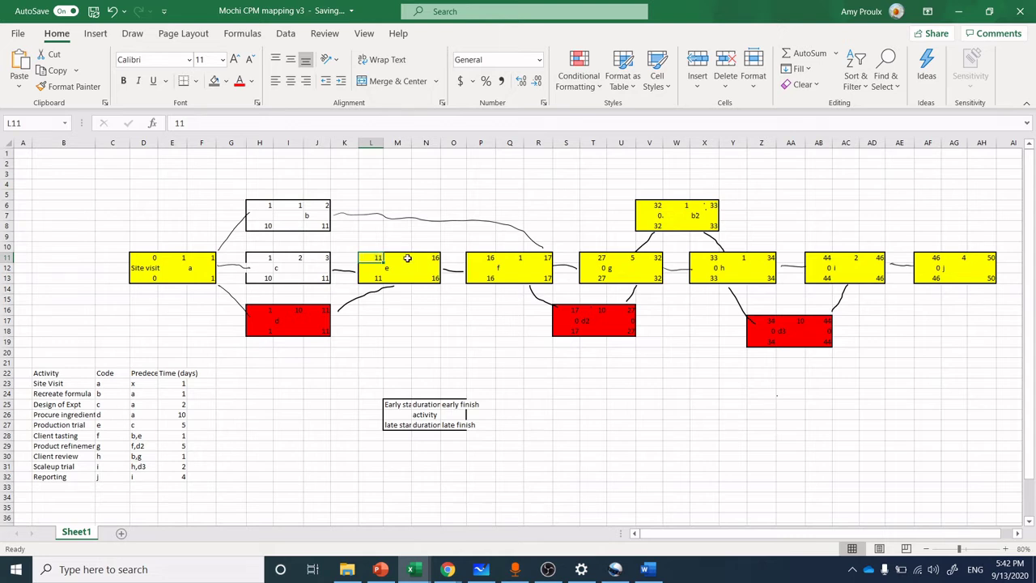
click(407, 257)
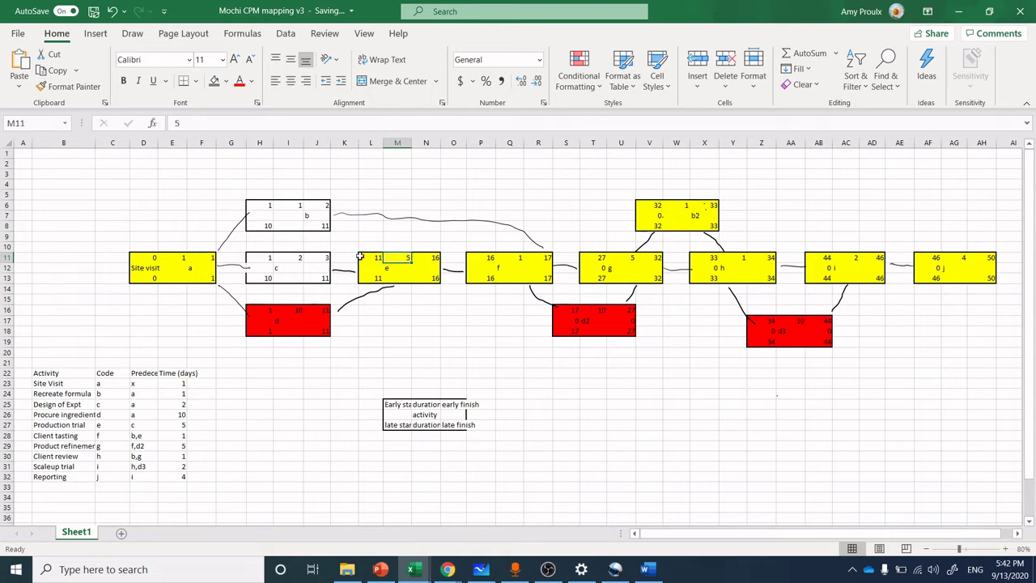
click(434, 257)
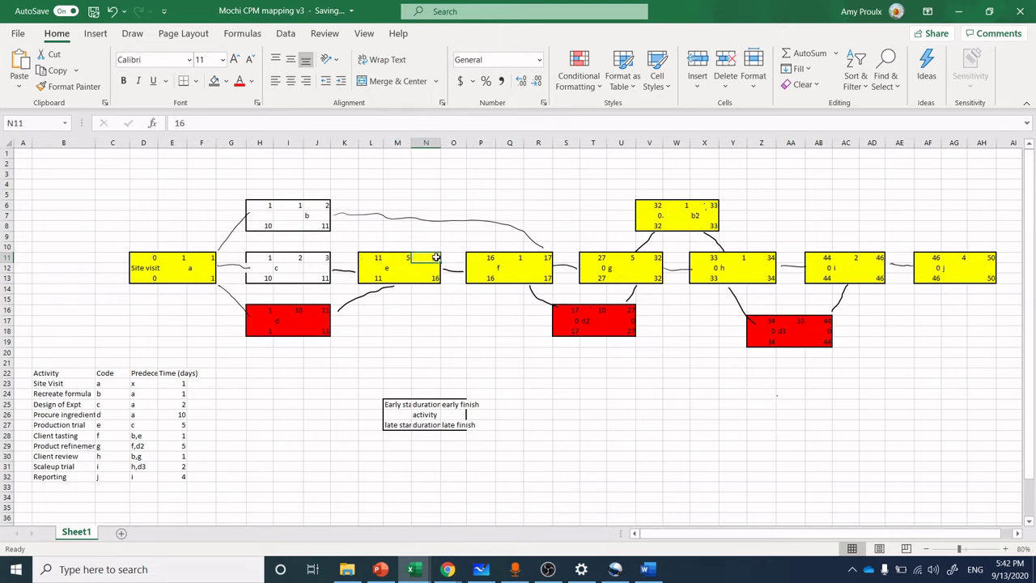
click(488, 257)
click(509, 259)
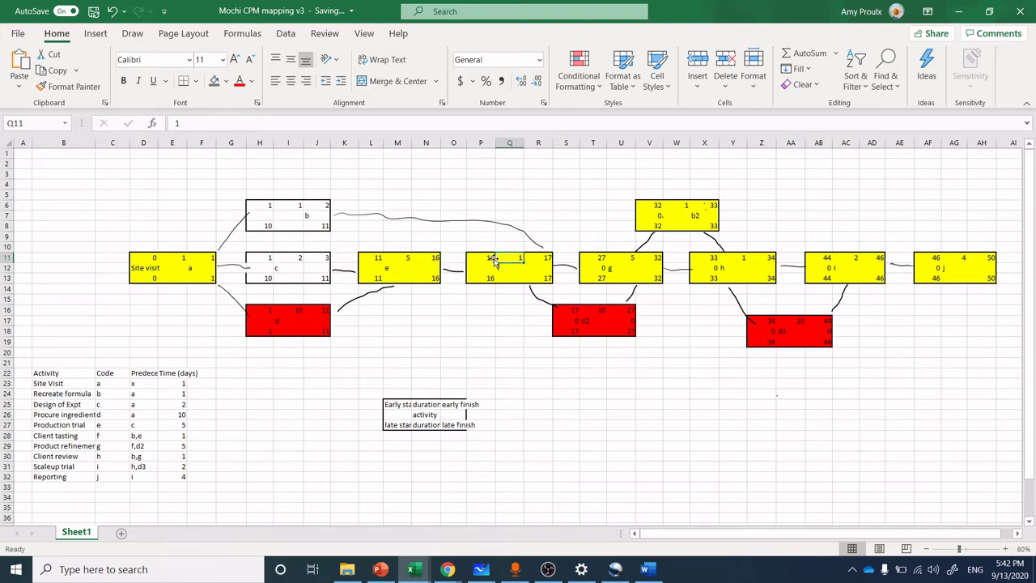
click(547, 255)
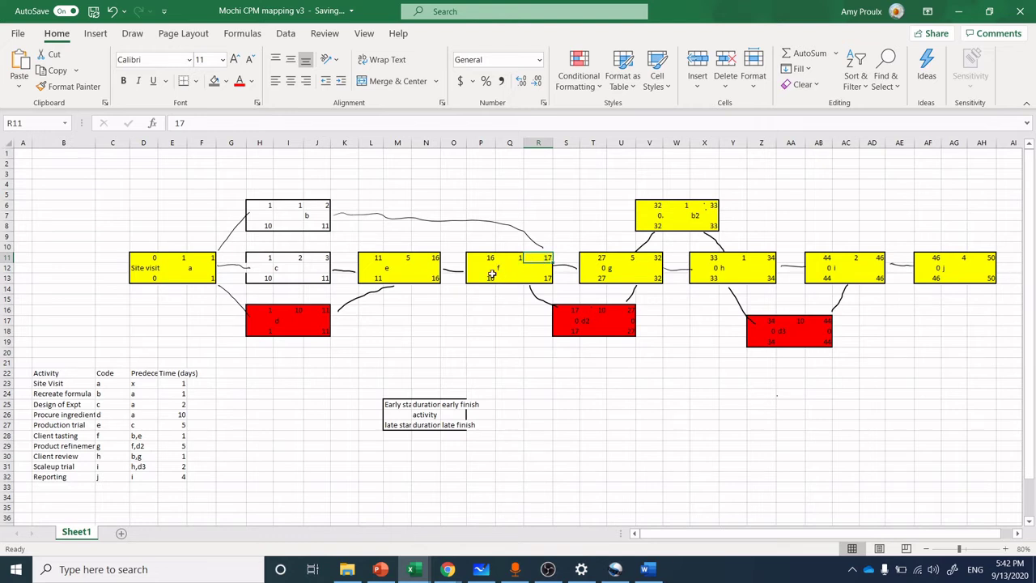
- View the hand-drawn activity network in Microsoft Whiteboard, and return to the Mochi CPM mapping v3 workbook in Excel
drag(531, 285, 553, 306)
key(alt+Tab)
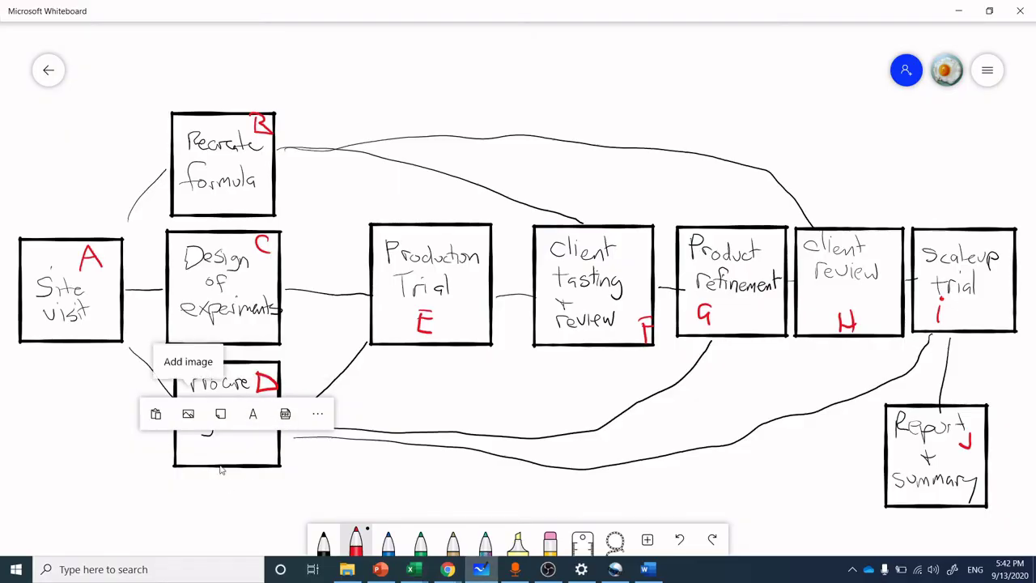
mouse_move(411, 569)
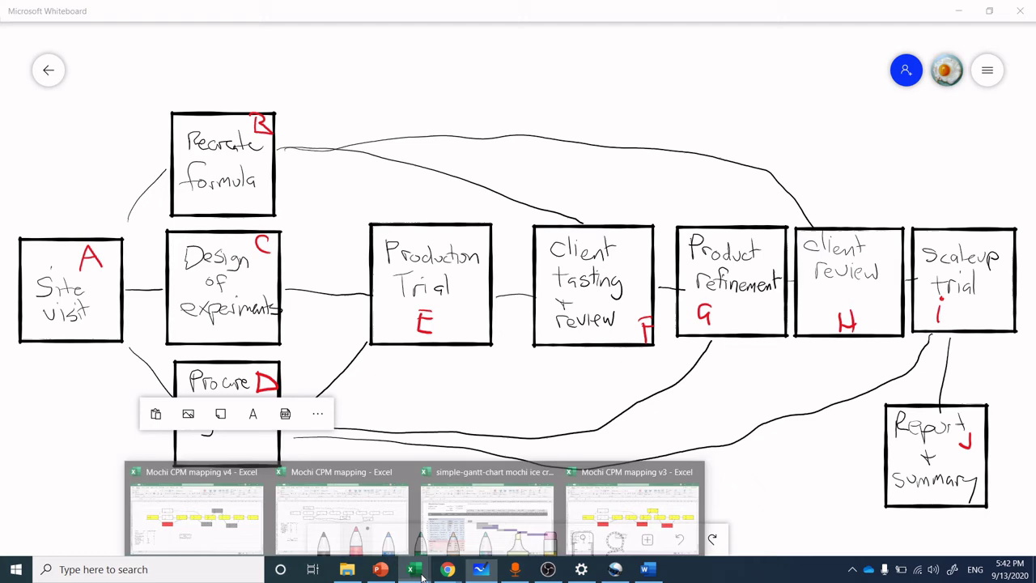
click(636, 519)
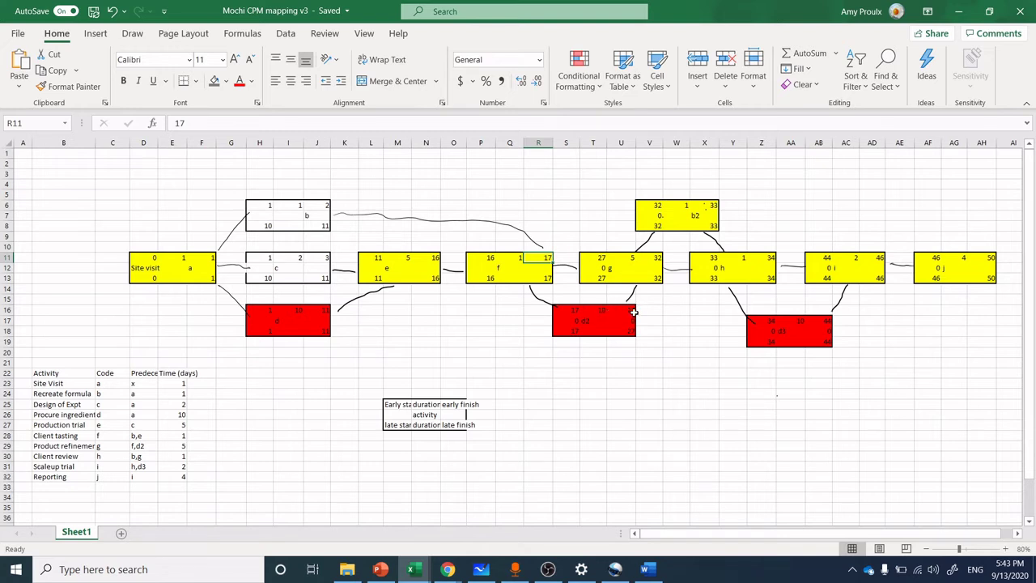
- Examine the early start, duration and early finish of activity g, and the early start of activity h
click(600, 259)
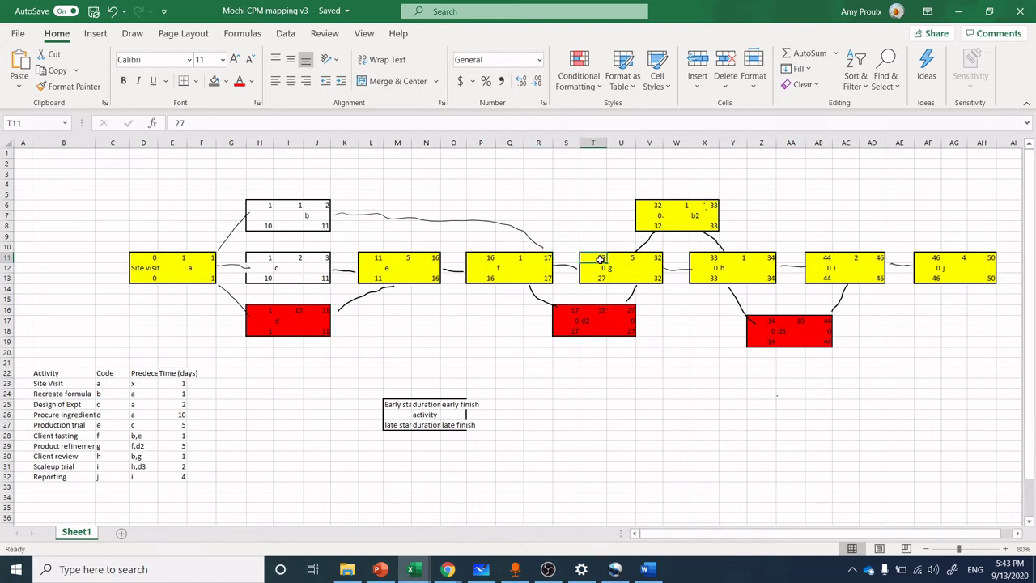
key(Right)
key(Right)
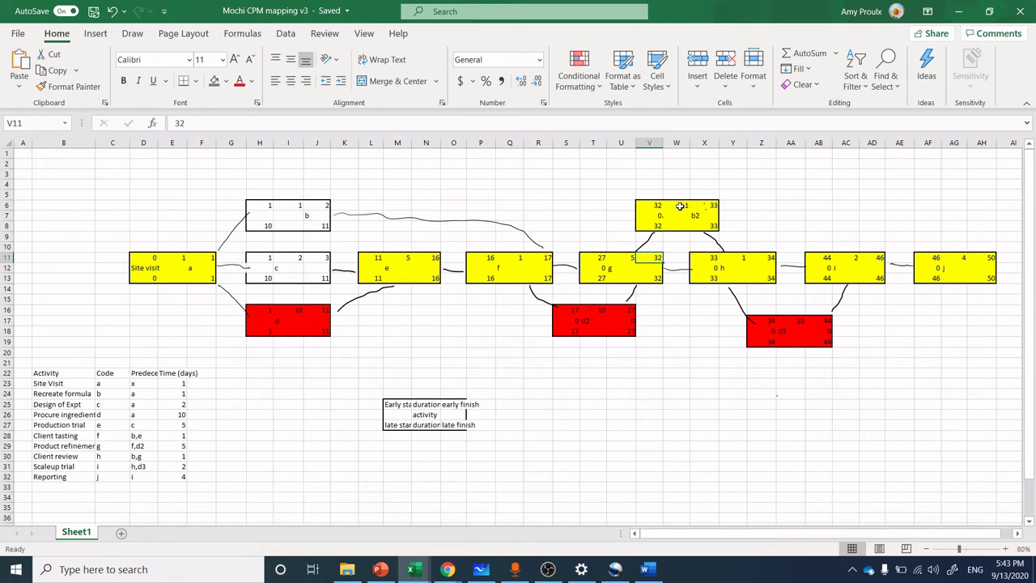
click(716, 260)
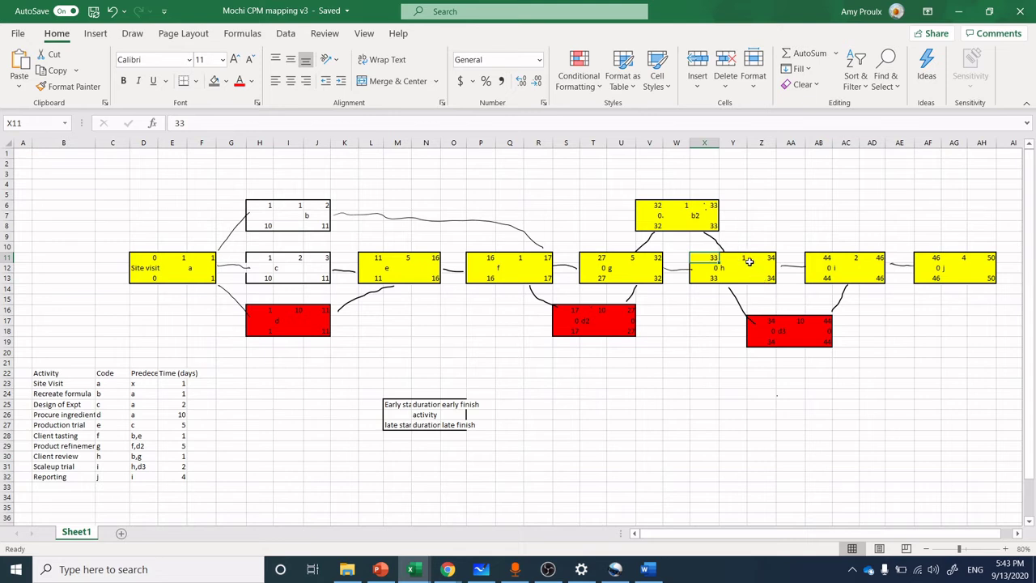
- Examine the early start, duration and early finish of activity d3, and compare the early finish with the early start of activity i
click(791, 322)
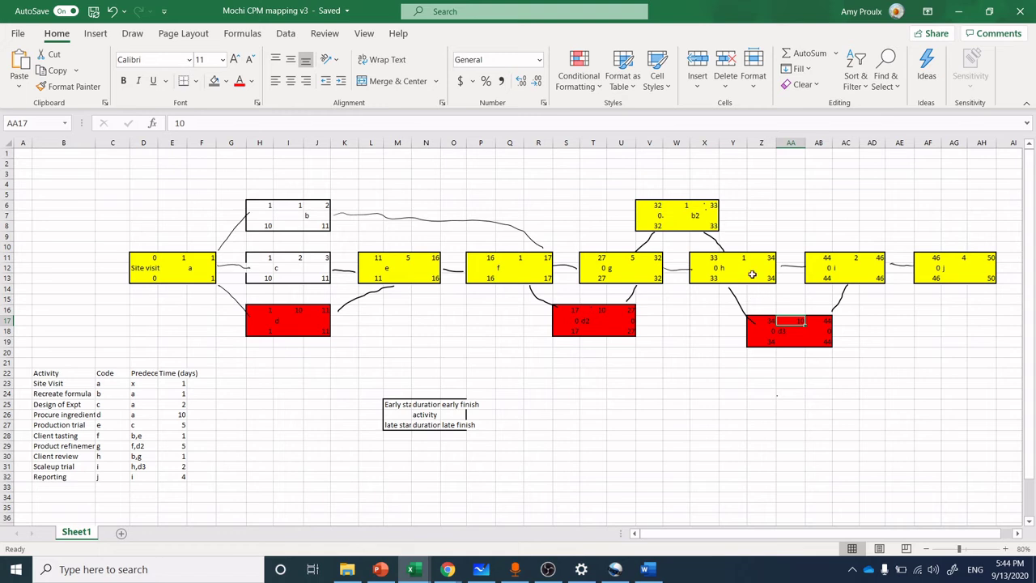
click(764, 320)
key(Right)
key(Right)
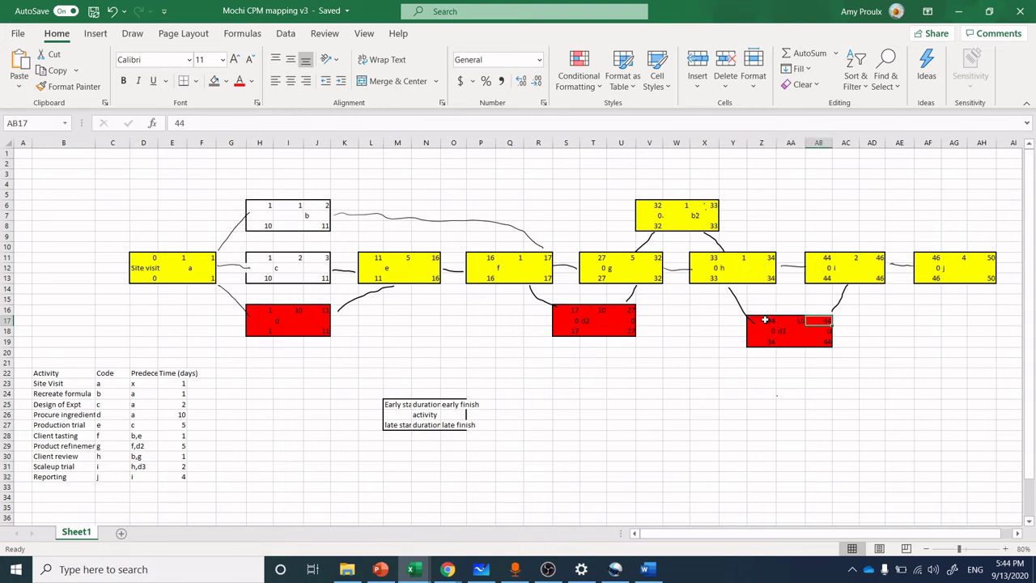
key(Up)
key(Up)
key(Up)
key(Up)
key(Up)
key(Up)
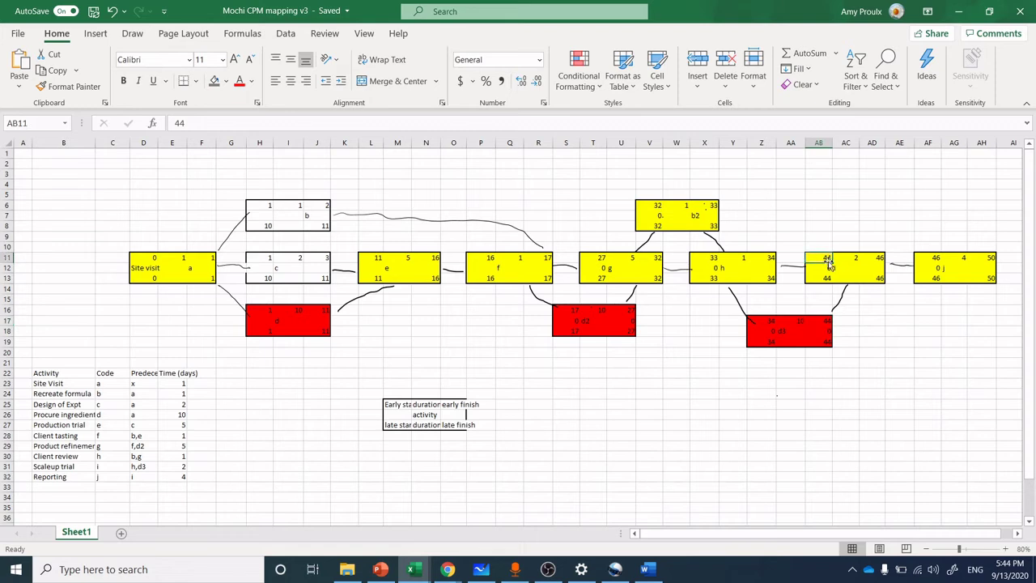
- Trace the early times from the early finish of activity h through activity i to the early finish of activity j
click(762, 257)
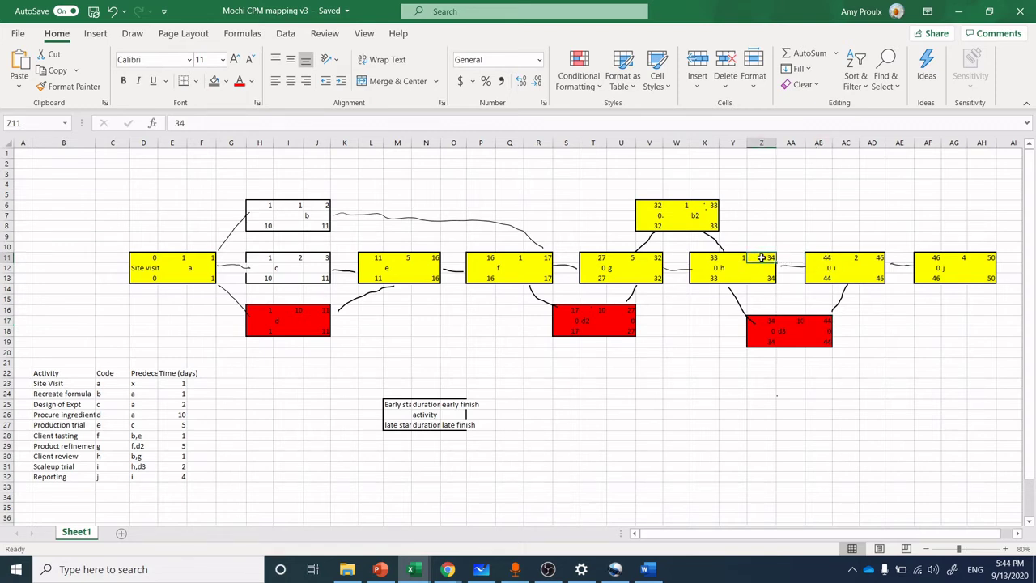
click(823, 257)
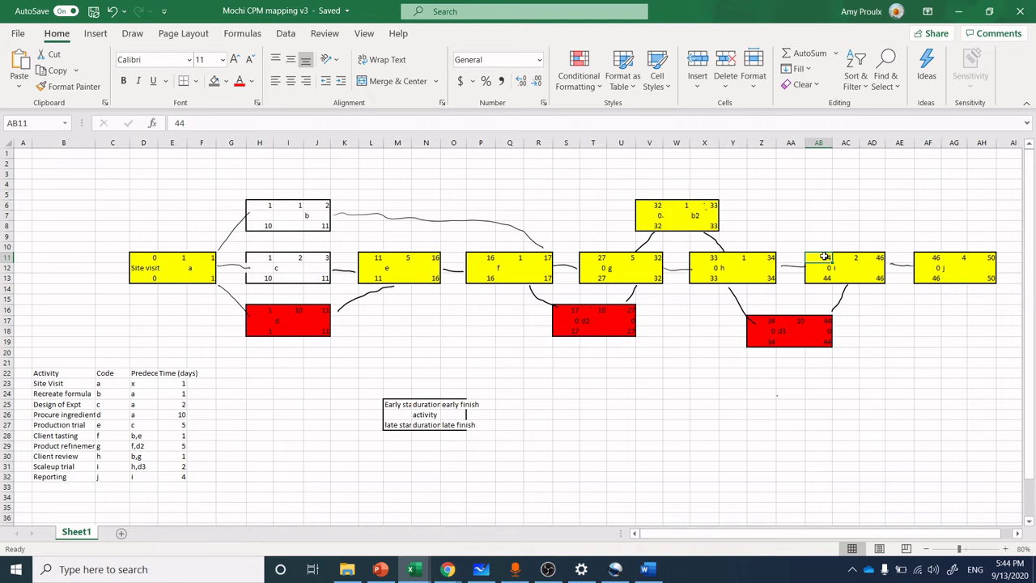
click(878, 258)
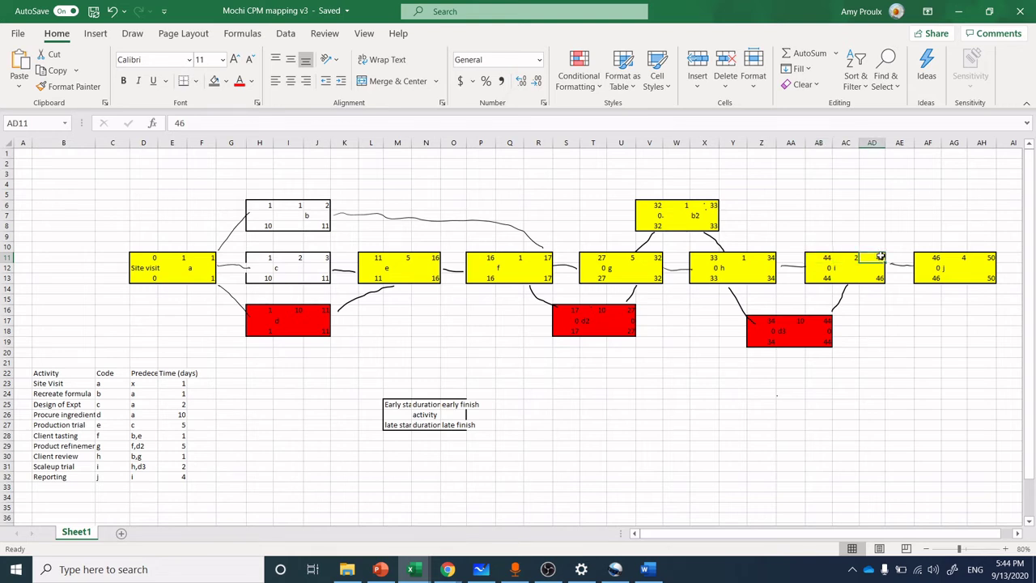
click(937, 257)
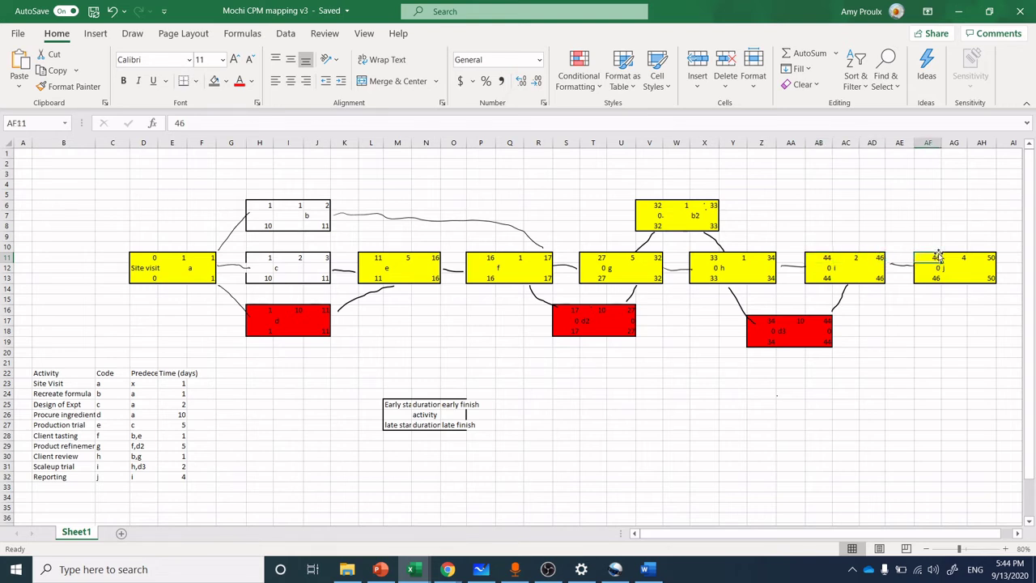
click(988, 259)
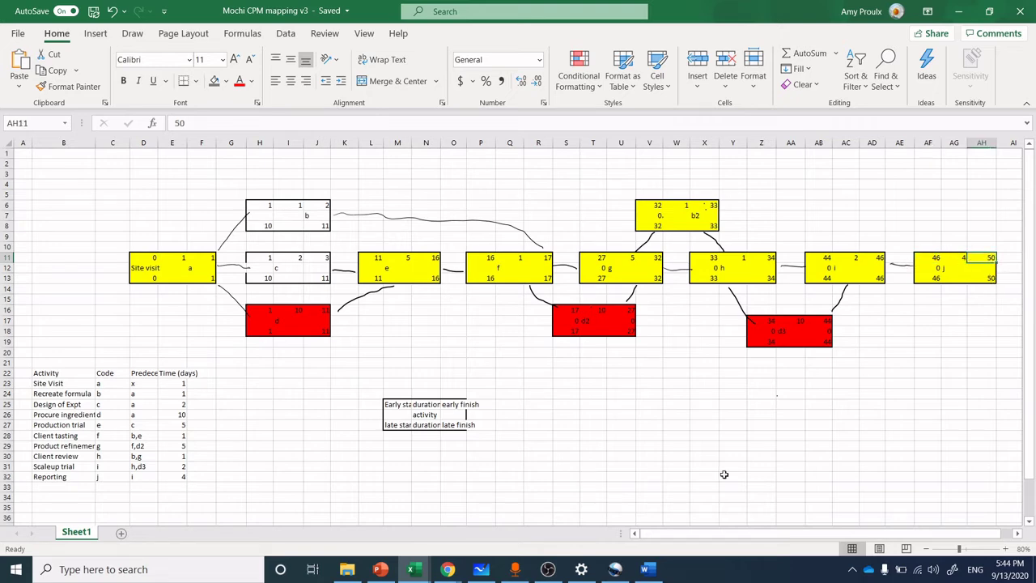
- View the Project Work Plan table in the Gardena PD Workplan document in Word, and return to the Mochi CPM mapping v3 workbook
click(647, 570)
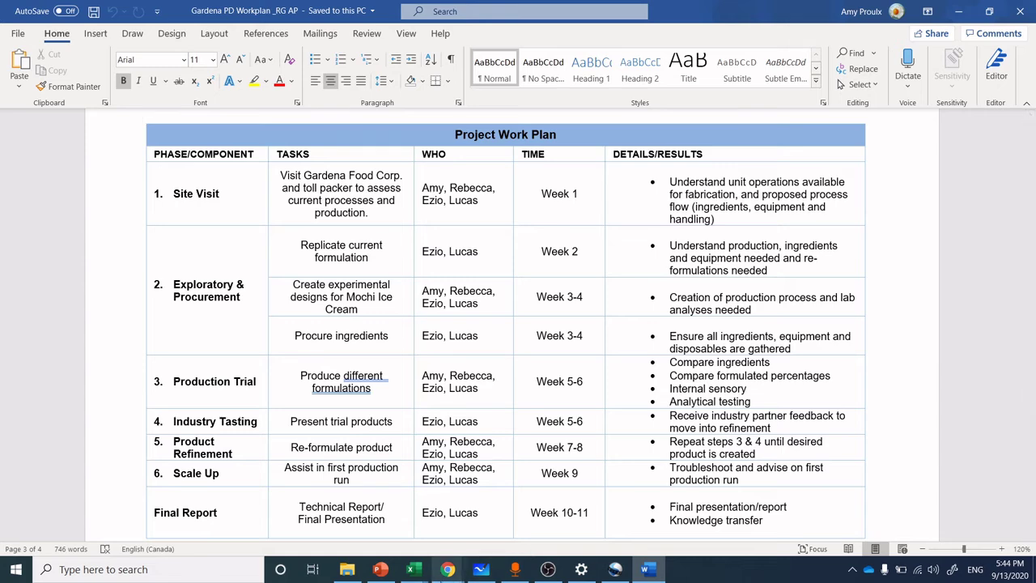
mouse_move(420, 571)
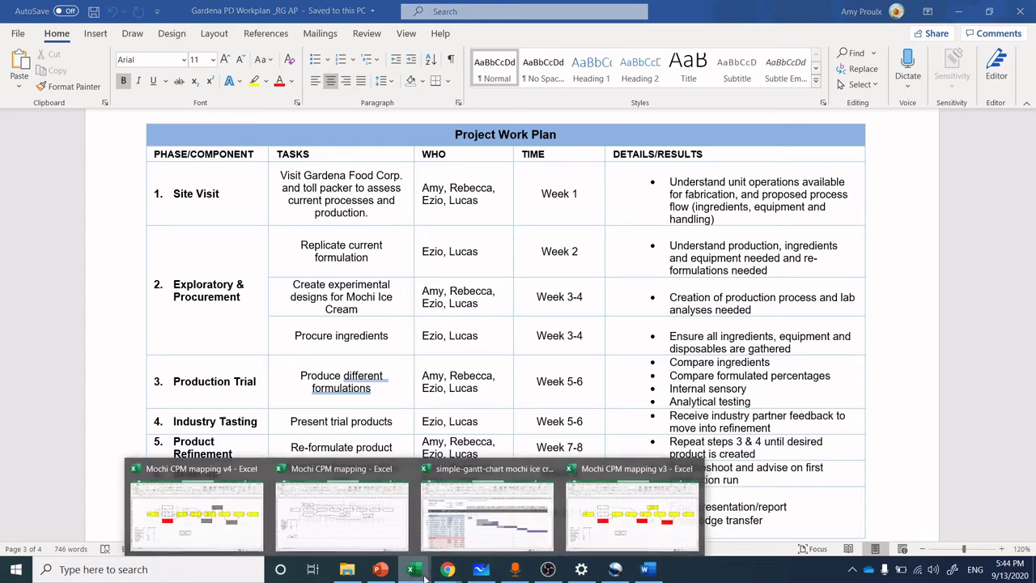
click(597, 518)
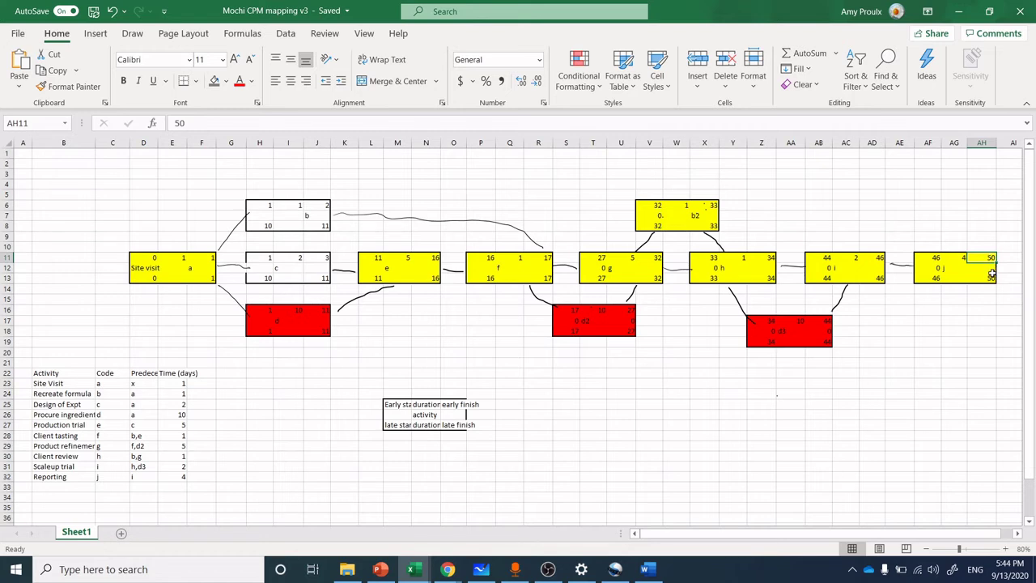
- Examine the late finish and late start of activity j, and compare its early start, slack and late start
click(993, 276)
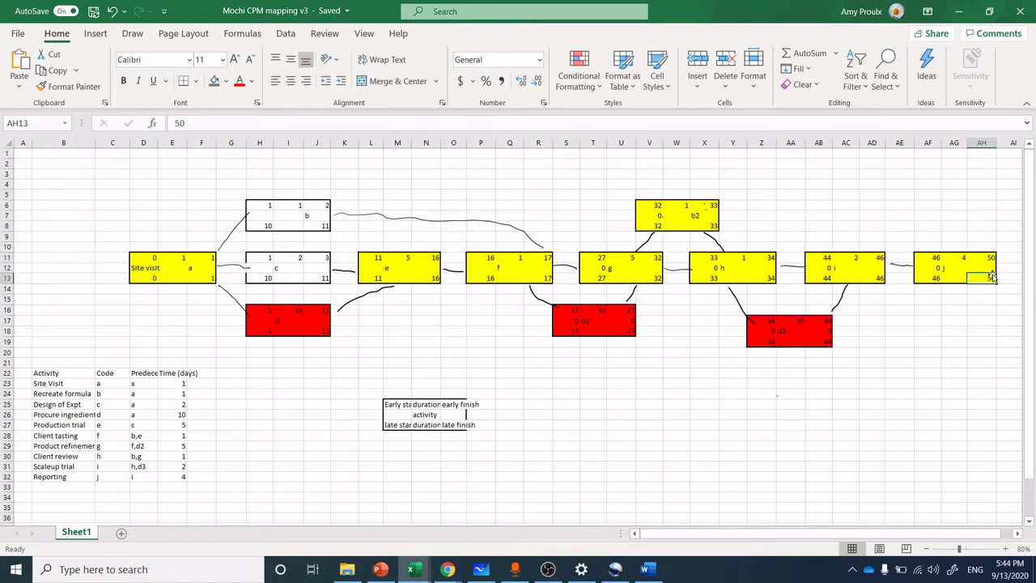
key(Left)
key(Left)
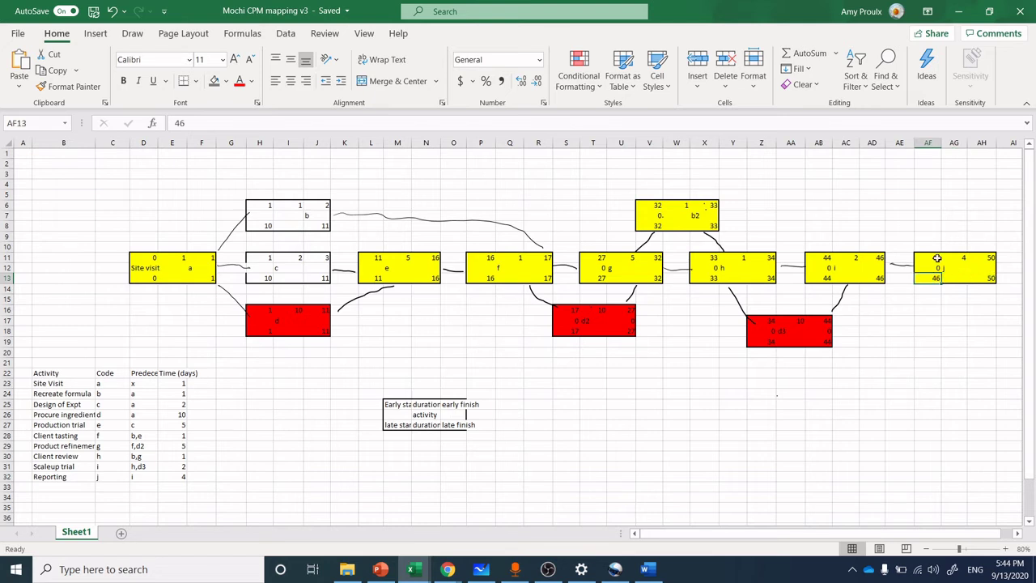
drag(937, 258, 929, 277)
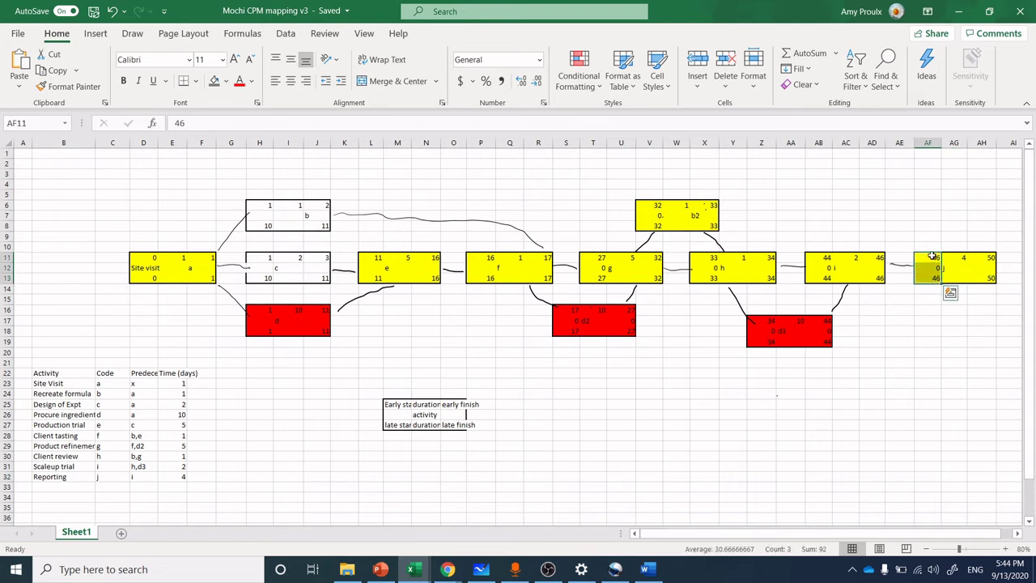
click(932, 258)
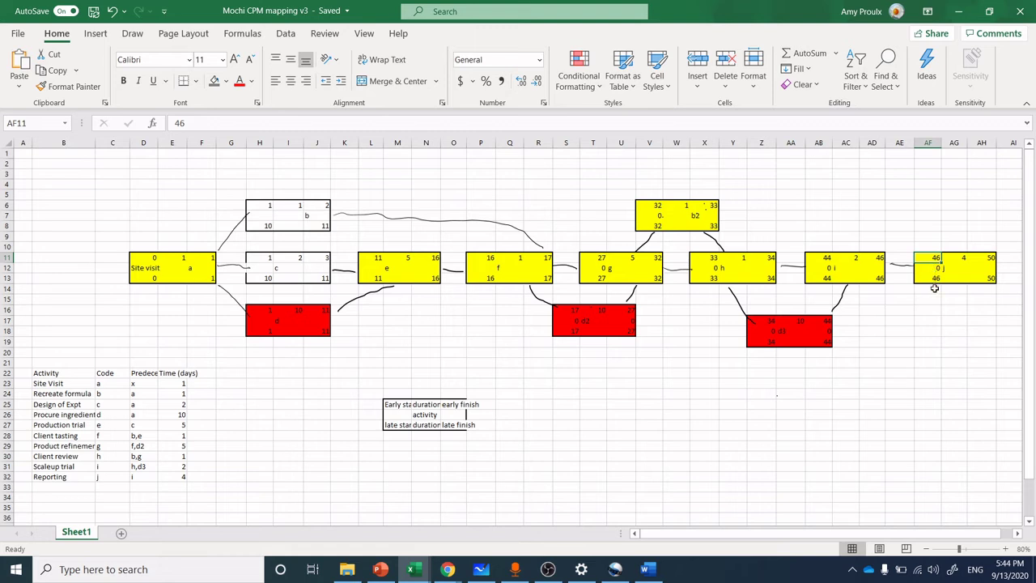
click(933, 268)
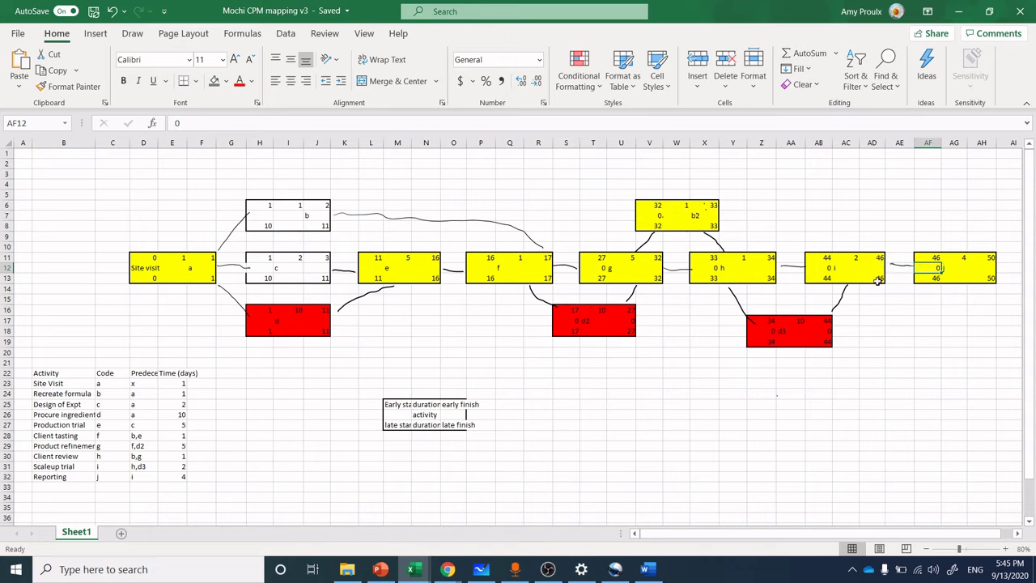
click(934, 280)
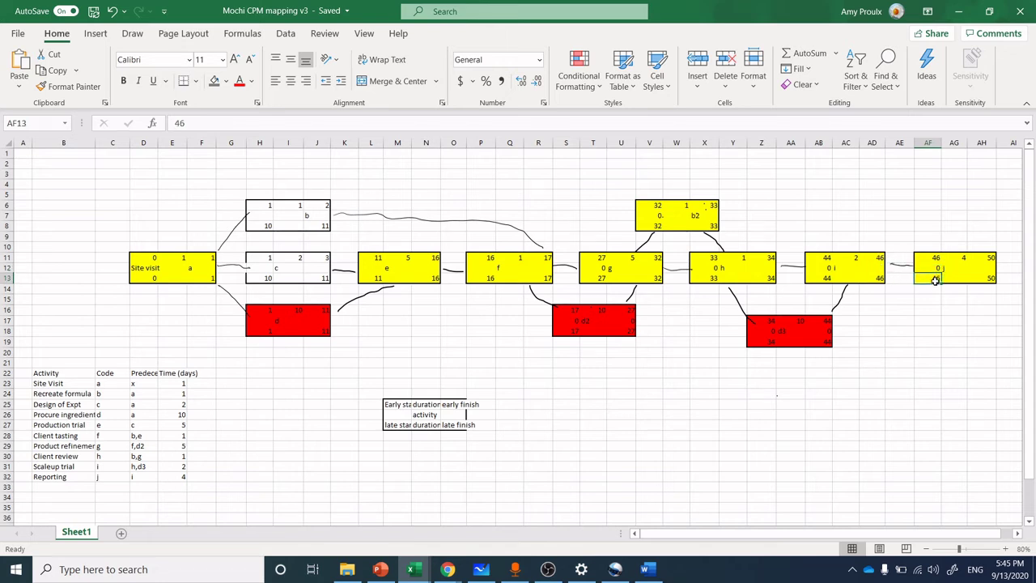
- Trace the late times back from activity i's late finish and late start to activity g's late start, and check activity d2's early finish
click(881, 279)
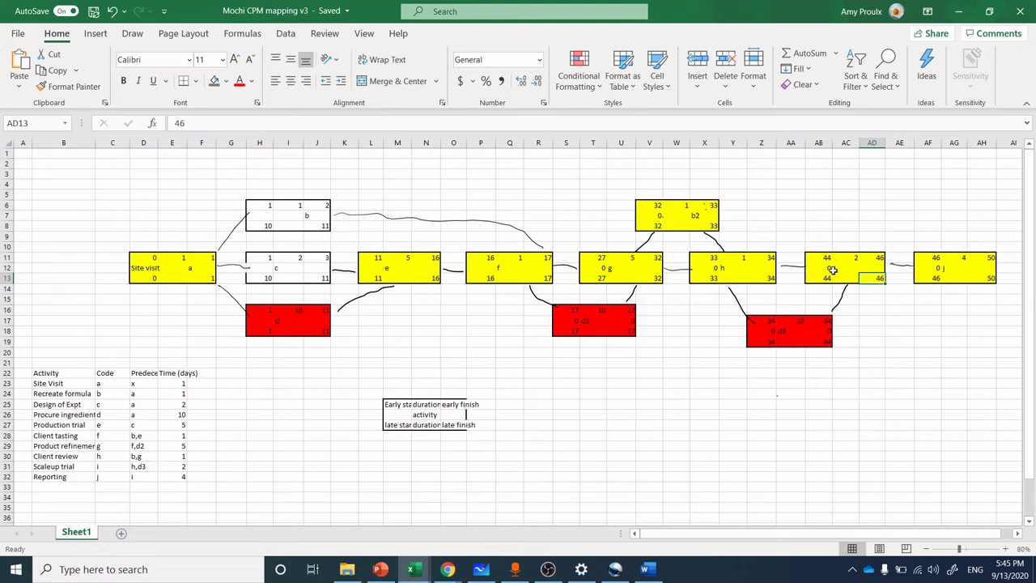
click(826, 276)
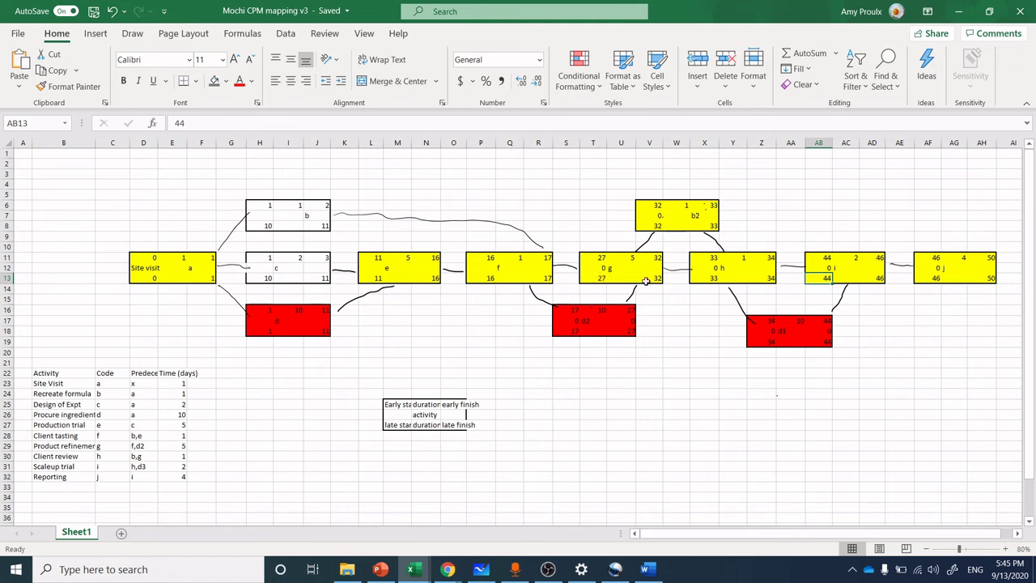
click(601, 277)
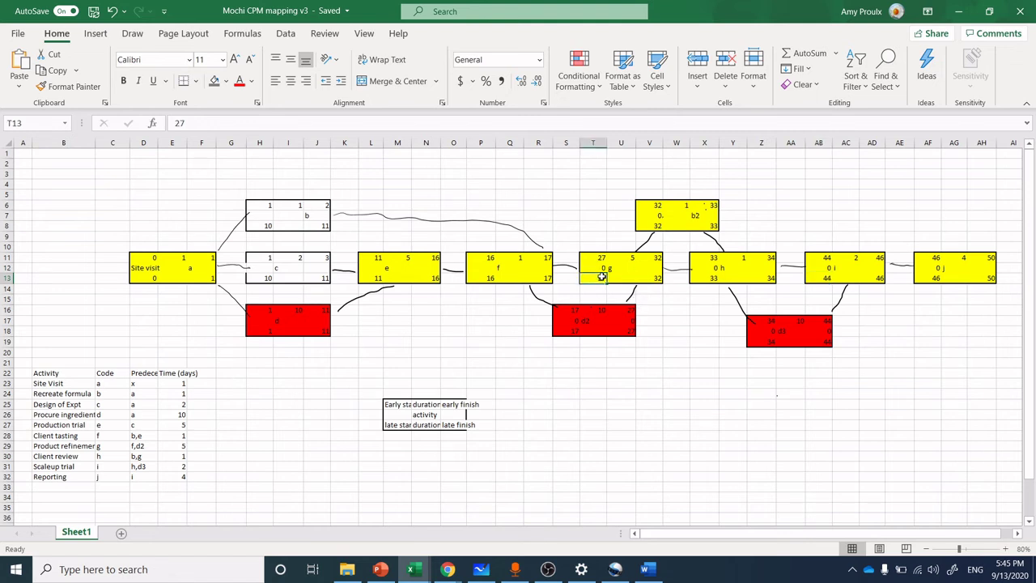
click(630, 309)
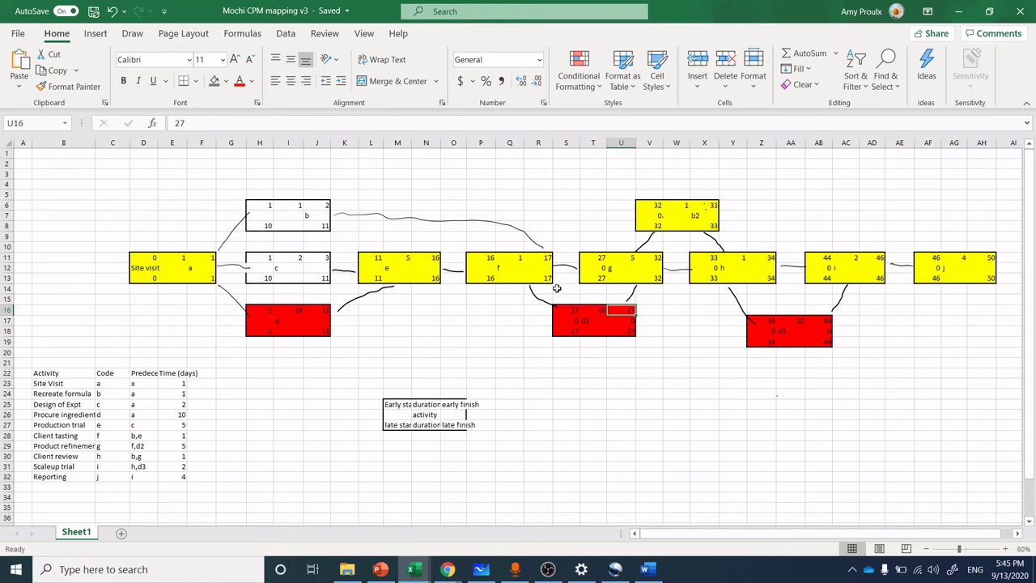
- Enter a slack of 0 for activities f and e in the critical path diagram
click(480, 268)
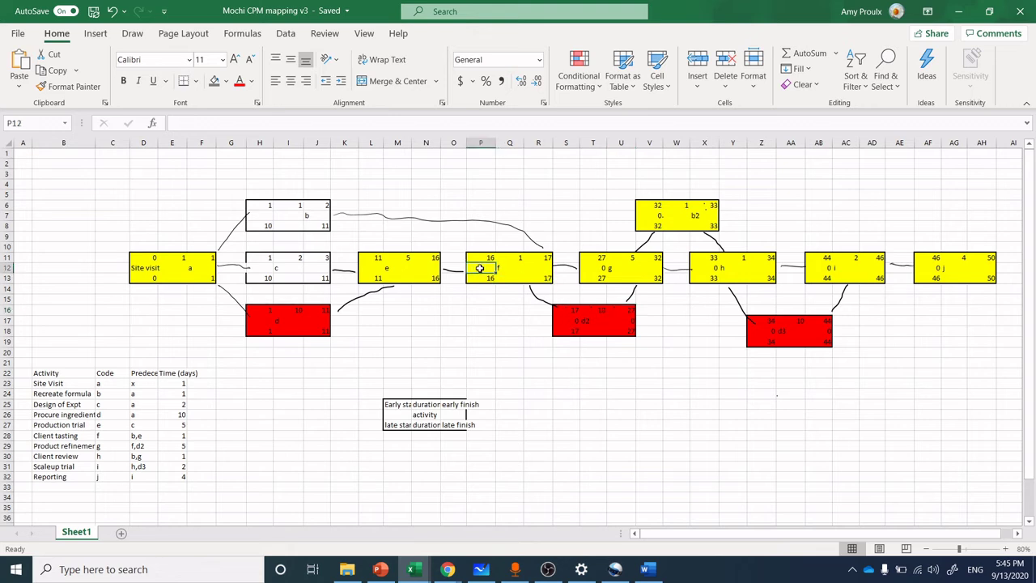
text(0)
key(Left)
key(Left)
key(Left)
key(Left)
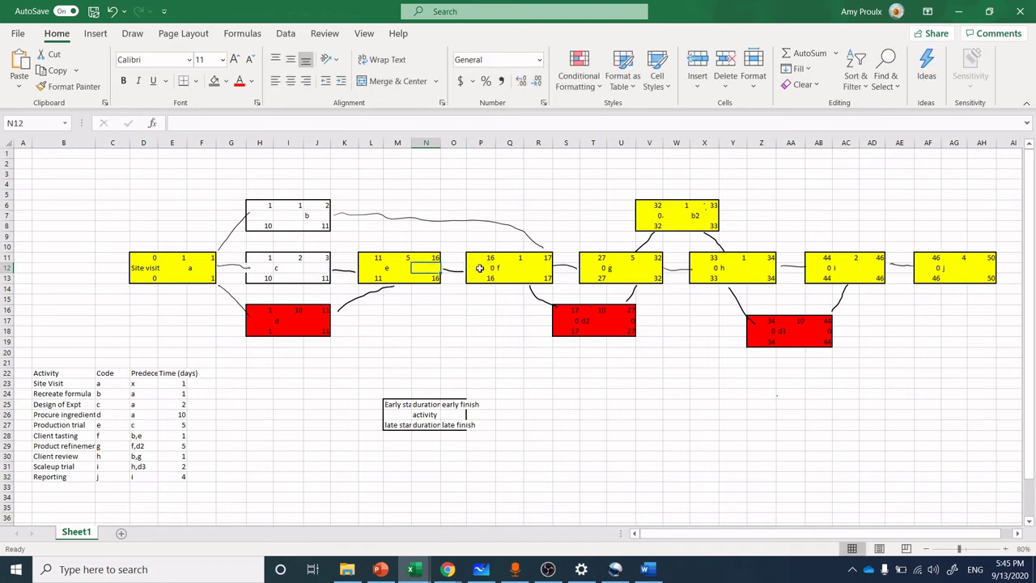
key(Left)
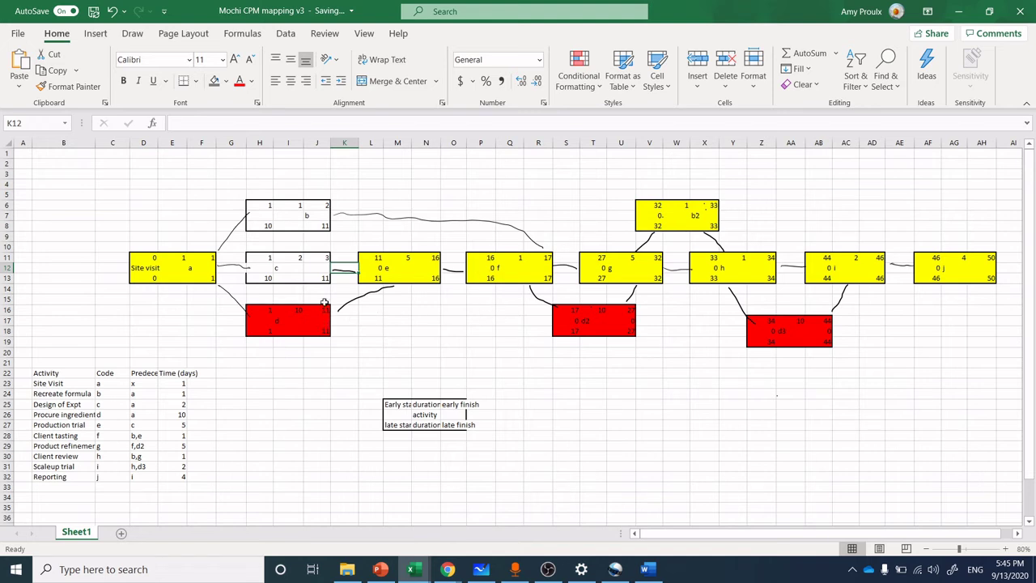
- Examine the empty slack cells of activities b and c beside their early and late start times
click(282, 216)
click(267, 215)
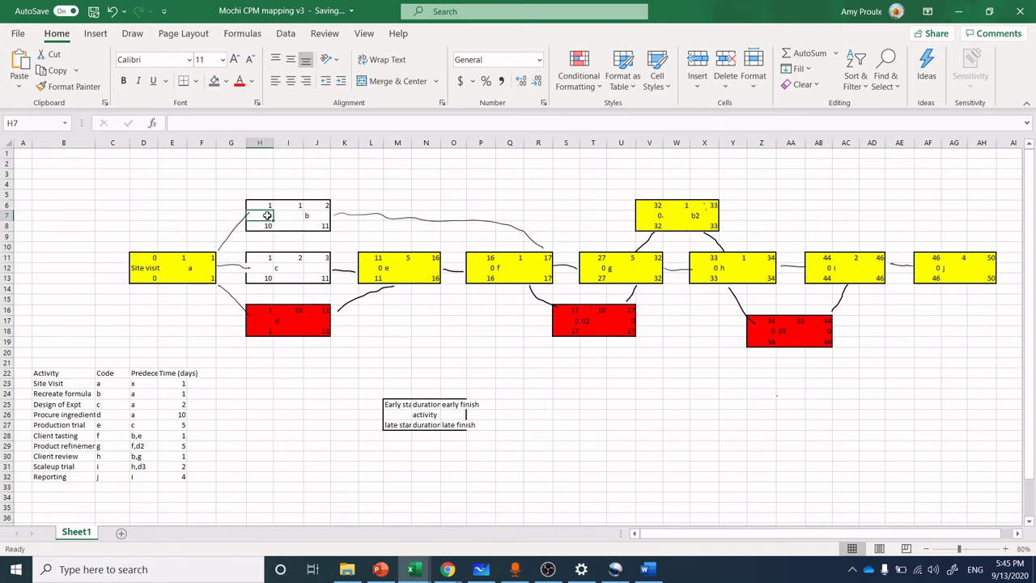
click(266, 267)
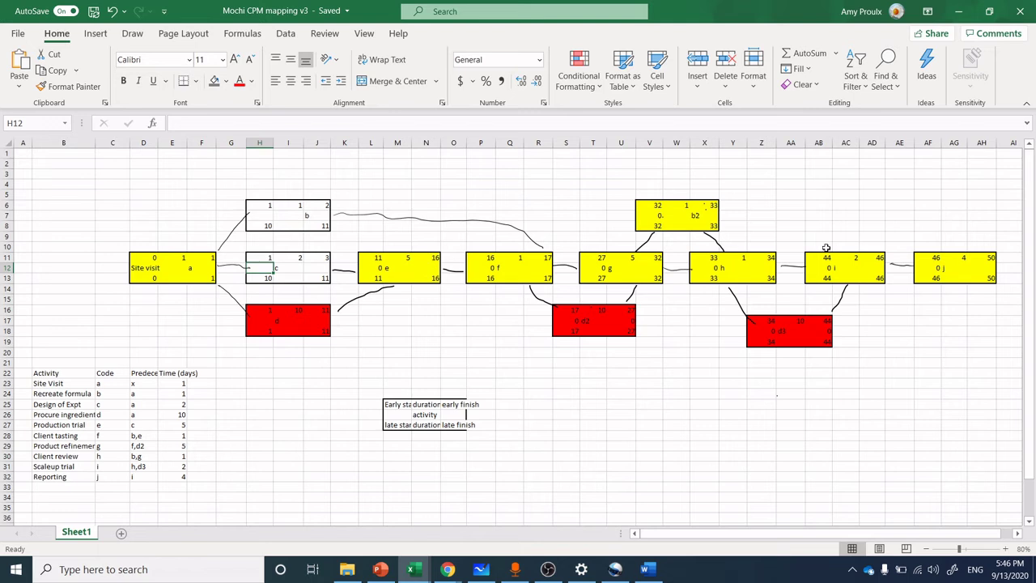
- Check the early finish of activity j, and switch to the Mochi CPM mapping v4 workbook
click(990, 259)
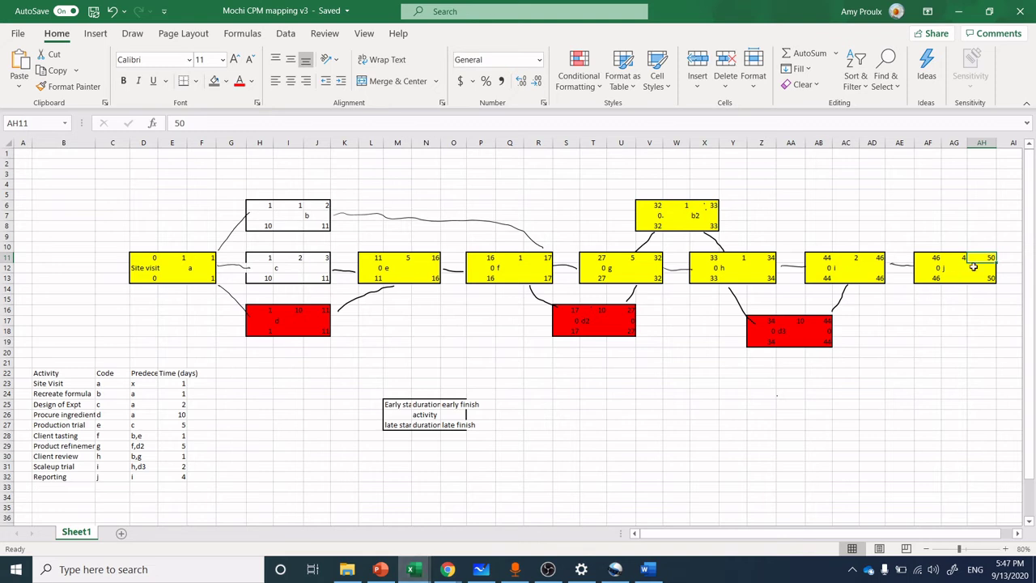
click(410, 571)
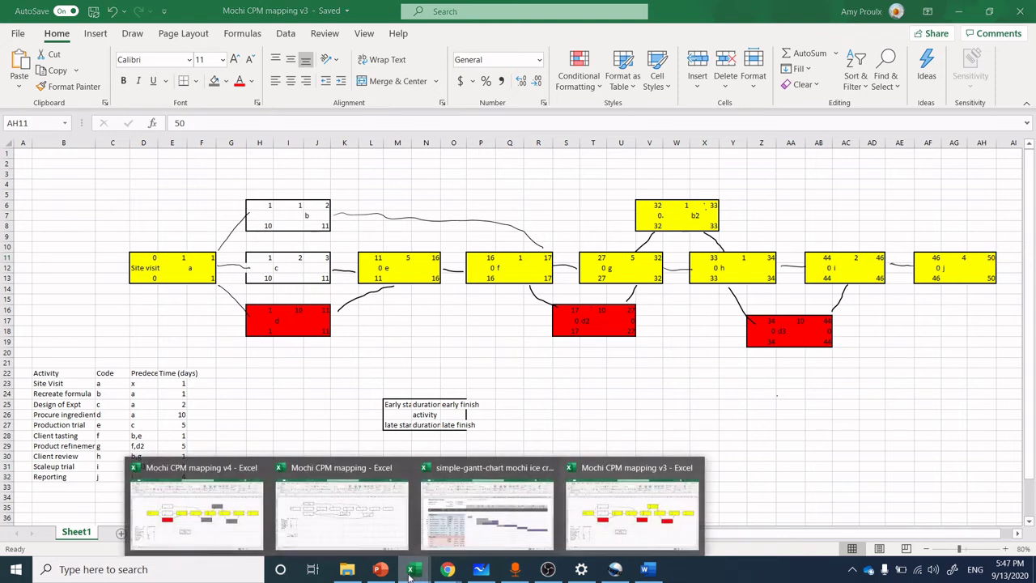
click(225, 512)
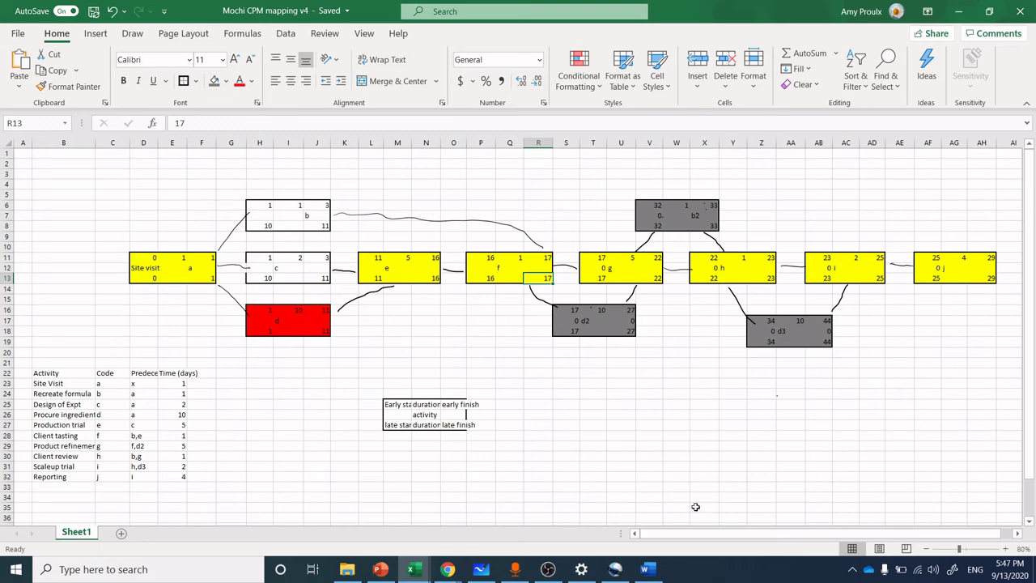
- View the Project Work Plan table in the Gardena PD Workplan document in Word, and return to the Mochi CPM mapping v4 workbook
click(645, 569)
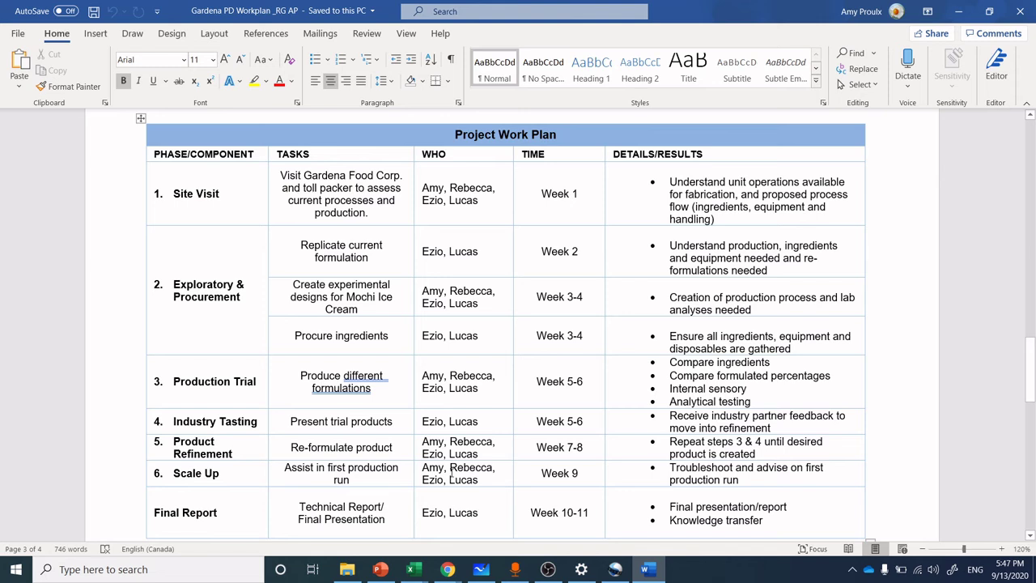
mouse_move(383, 576)
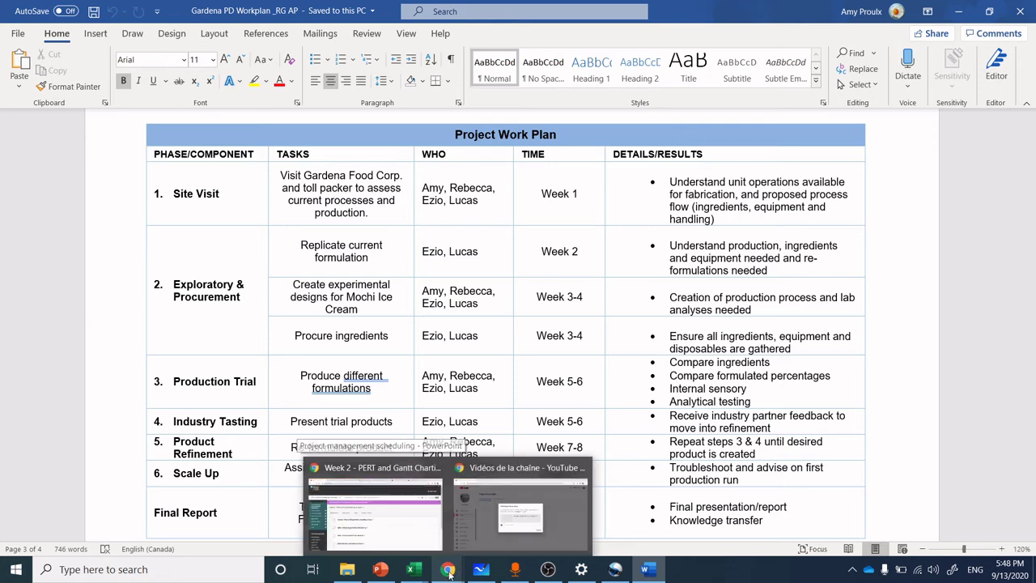
mouse_move(413, 567)
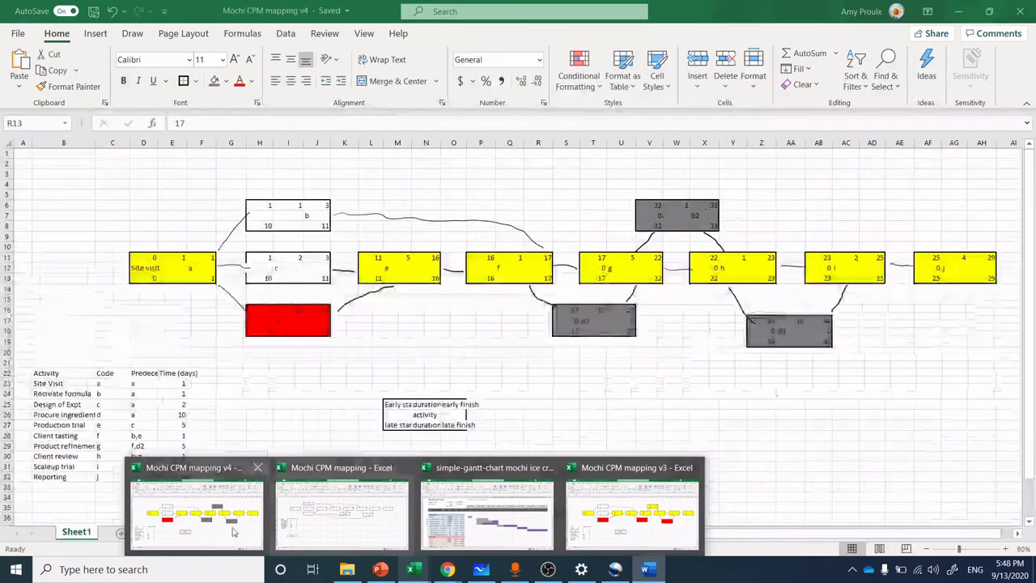
click(232, 532)
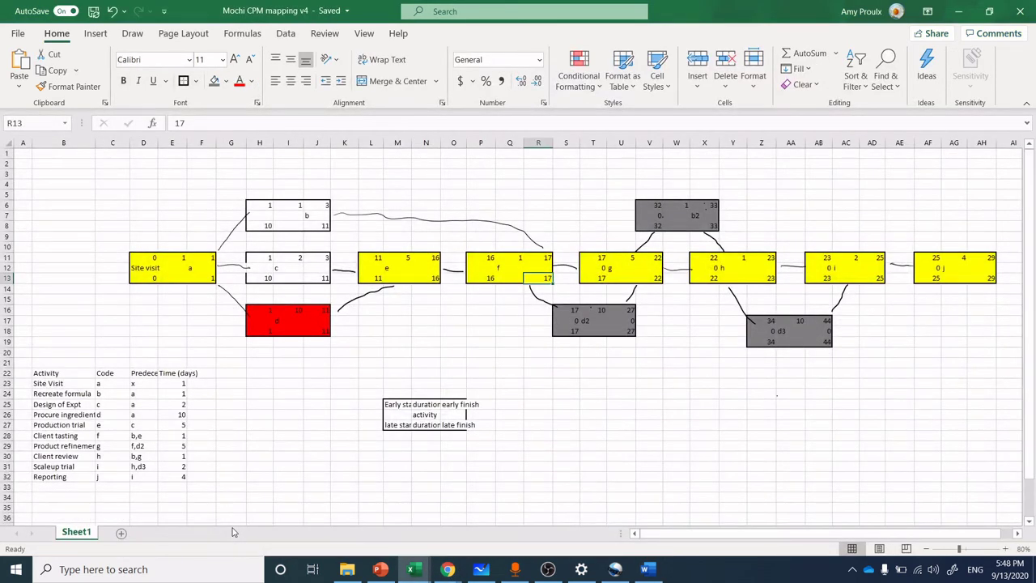
- Open Calculator and compute 15 × 35 × 2 × 4
key(XF86Calculator)
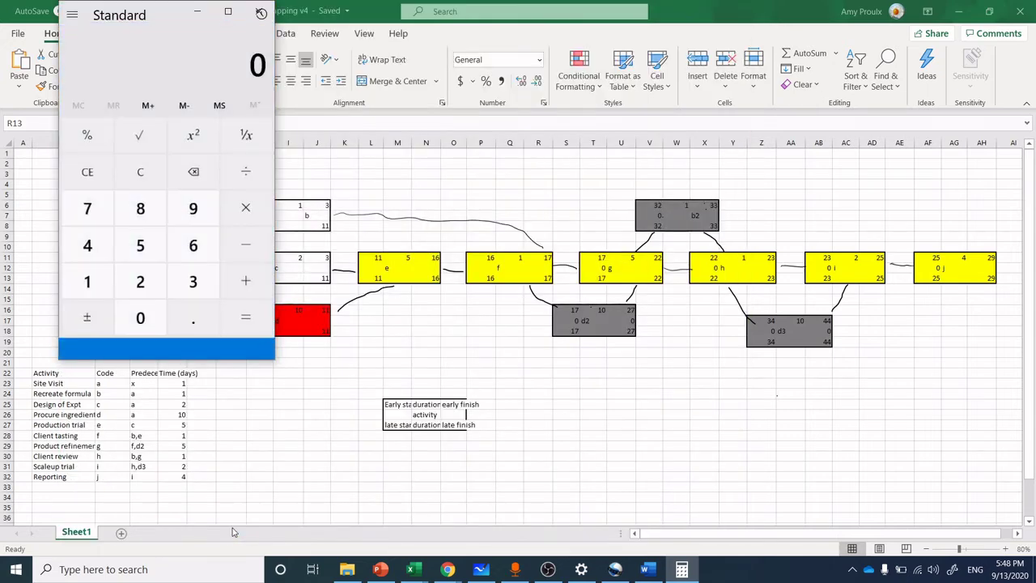
text(15)
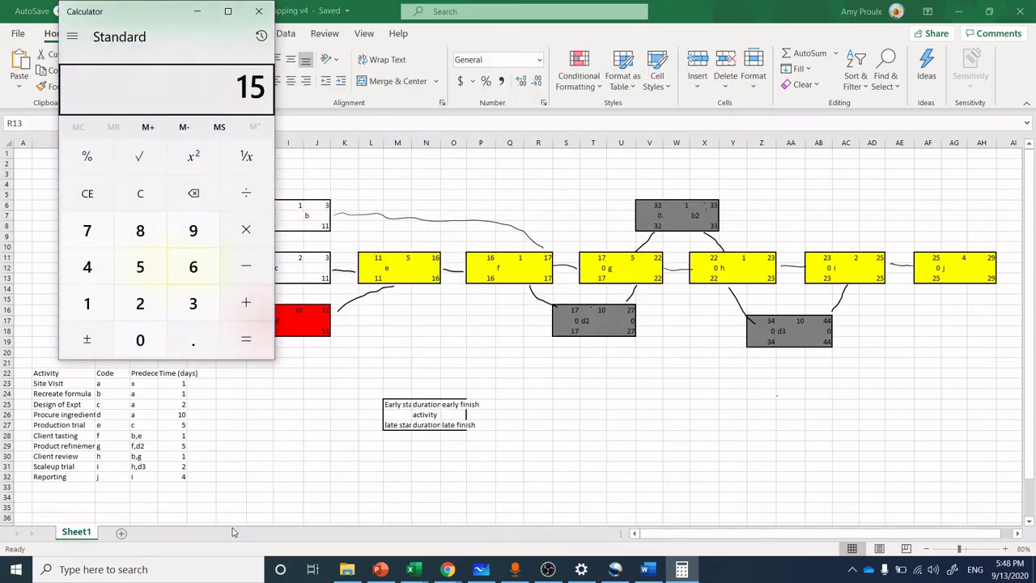
text(*35)
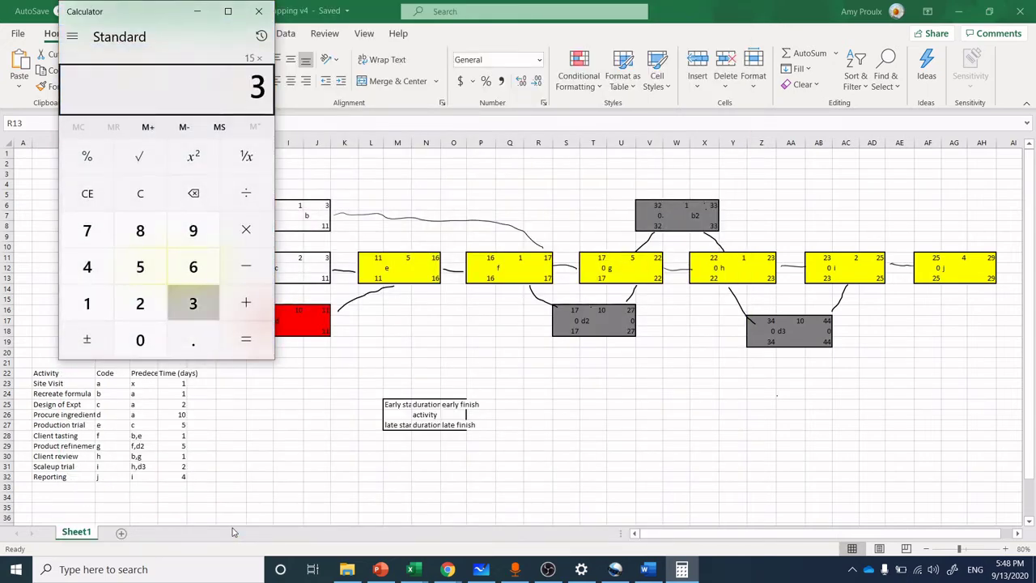
key(Return)
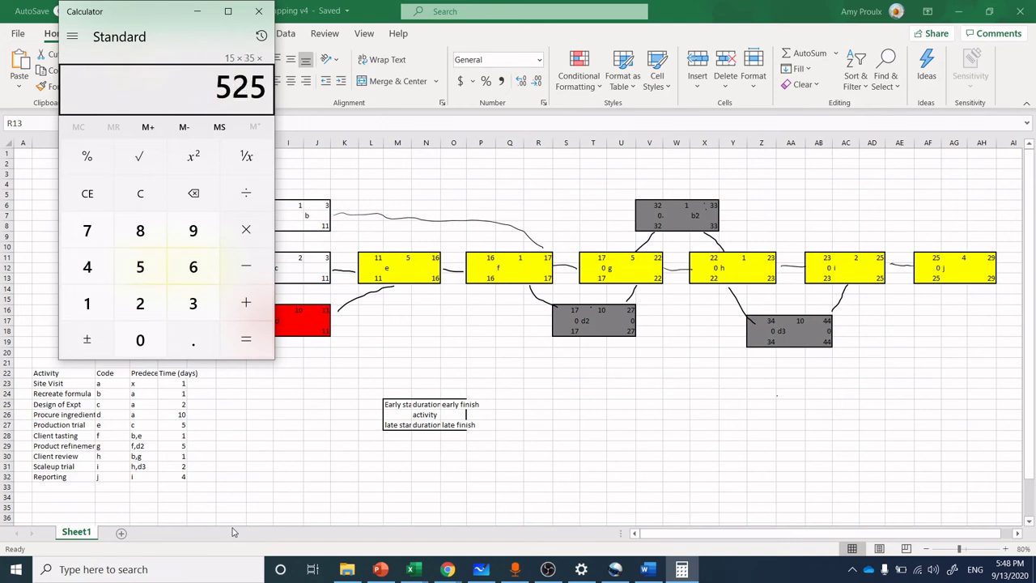
text(2)
text(*)
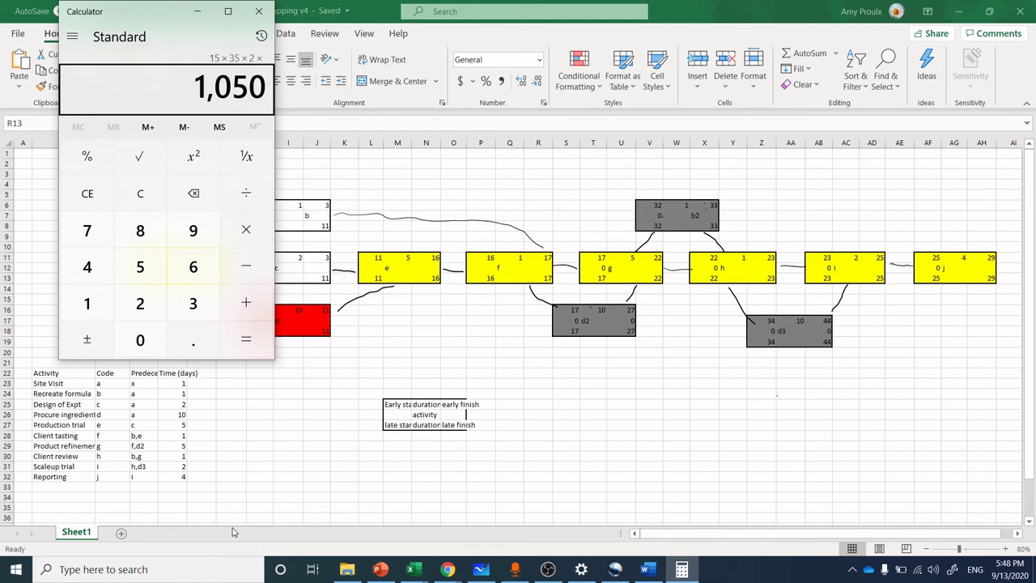
key(4)
key(Return)
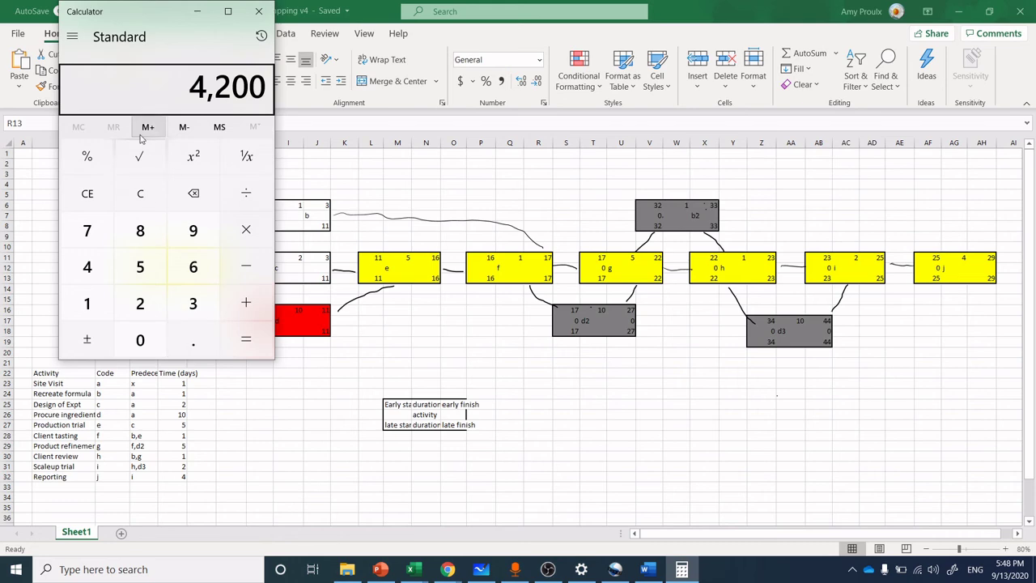
- Move the Calculator window around to view the covered parts of the diagram, and minimize it
drag(141, 11, 860, 150)
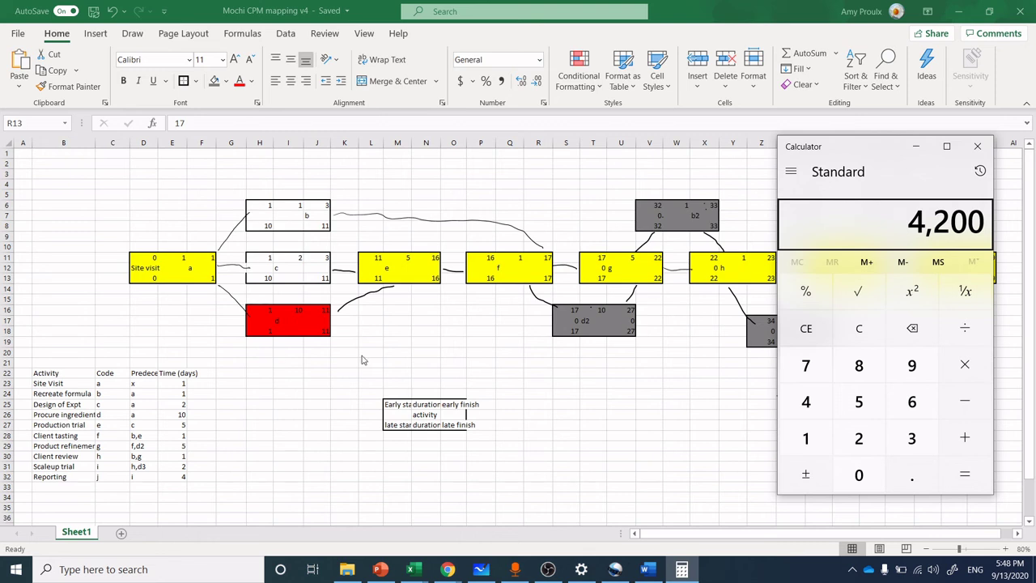
drag(835, 151, 668, 140)
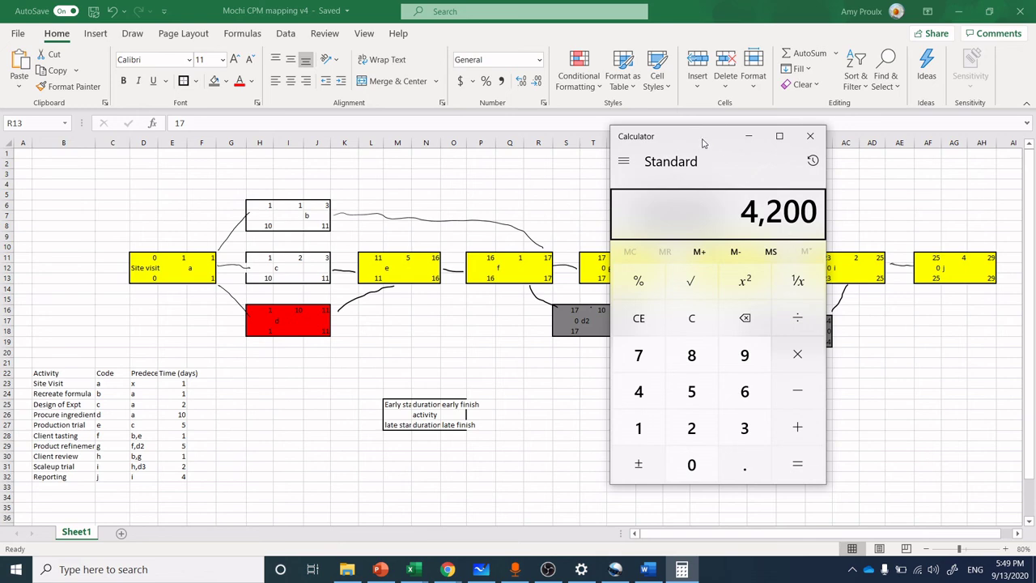
drag(703, 142, 623, 192)
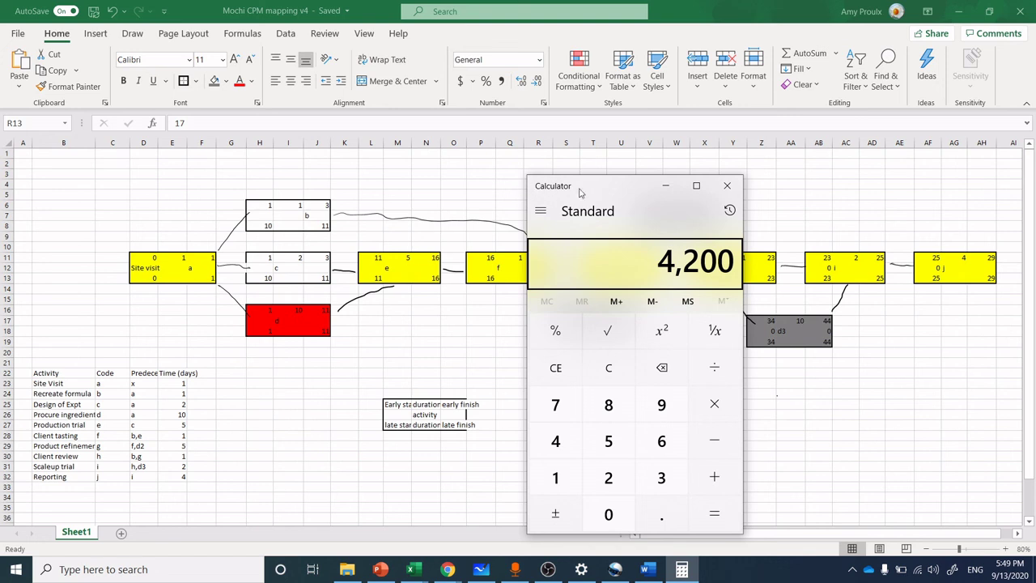
click(667, 189)
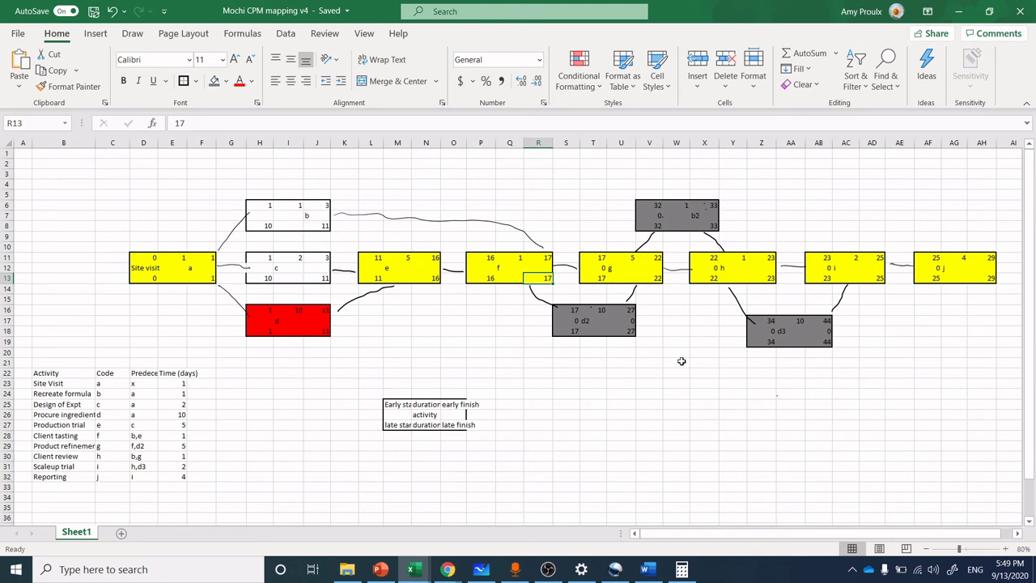
- Examine the duration of activity d and the early finish of activity j in the v4 diagram
click(290, 311)
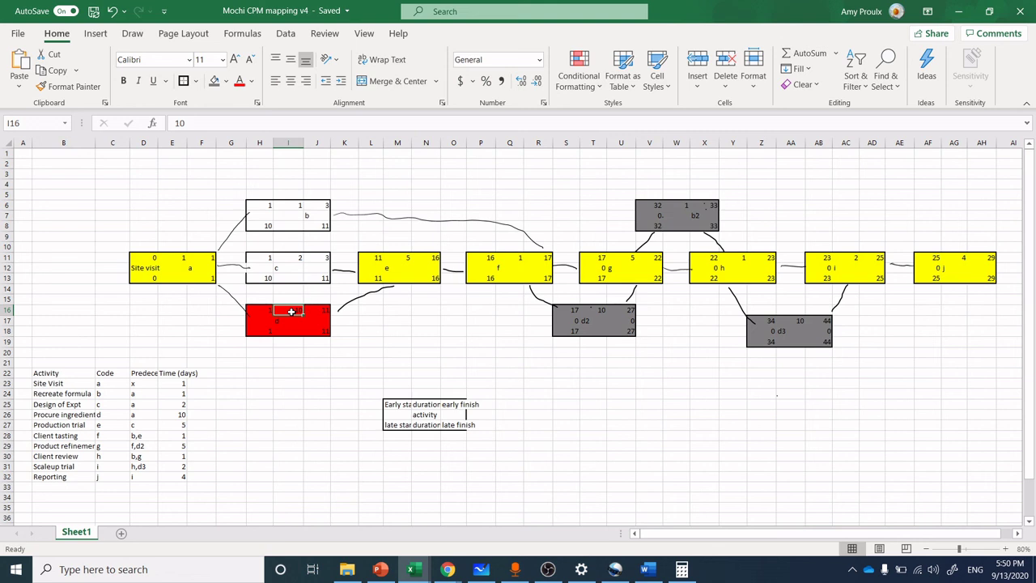
click(987, 260)
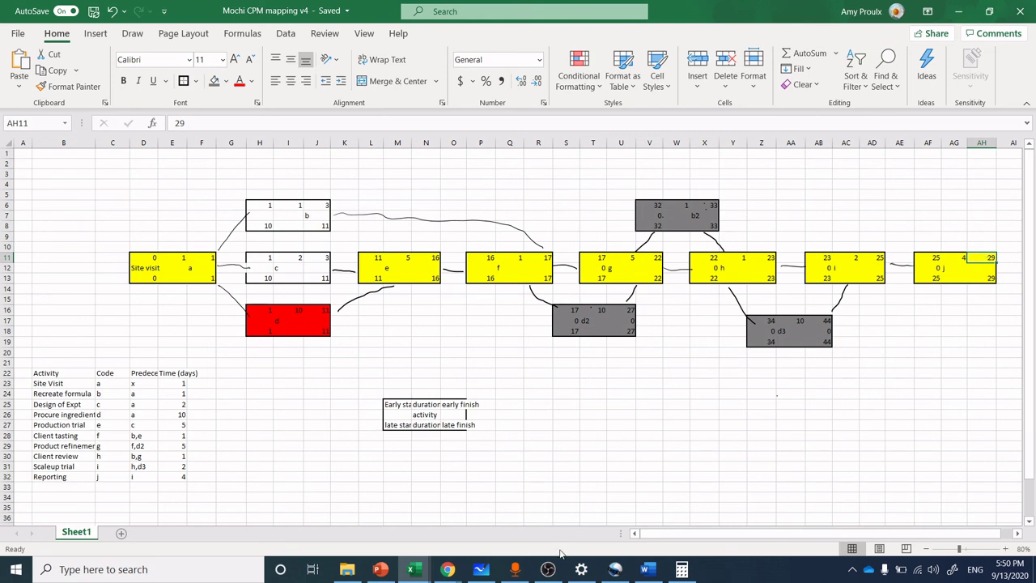
mouse_move(547, 571)
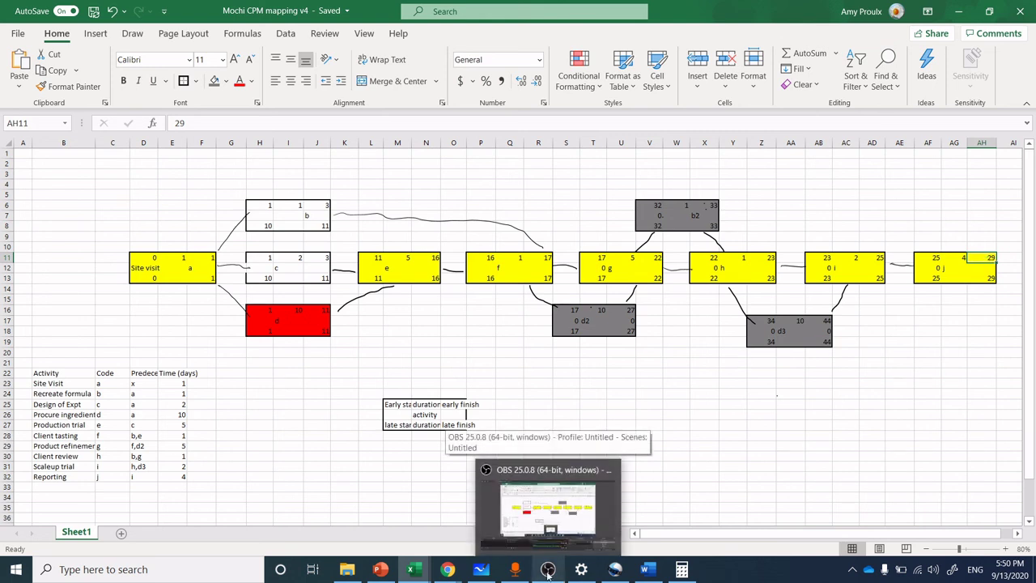